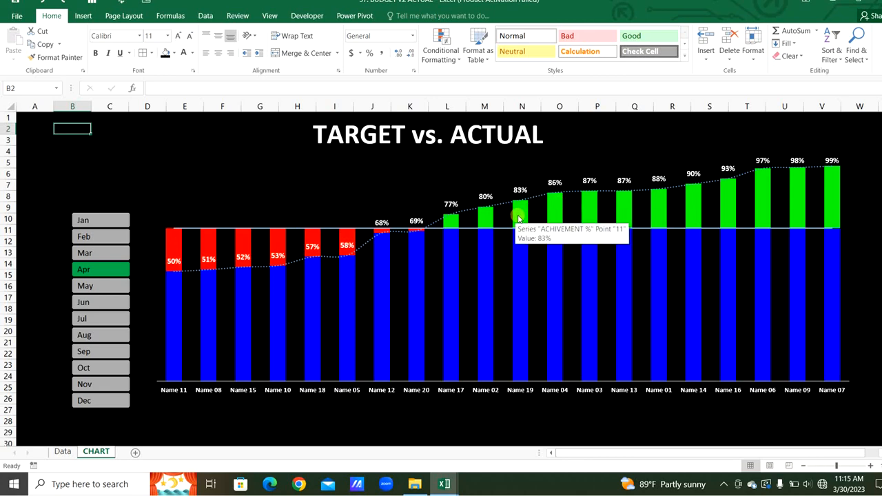
- Switch the finished chart between the June, July, August and September month buttons to preview it
click(107, 304)
click(103, 322)
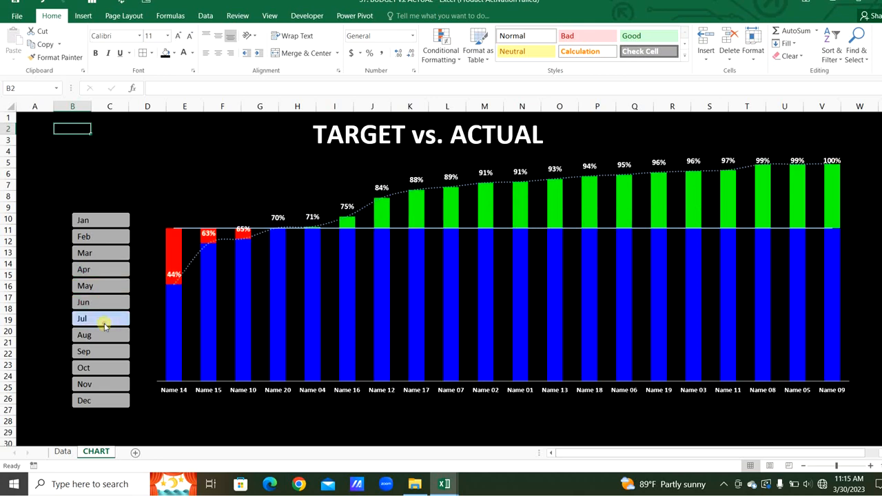
click(104, 337)
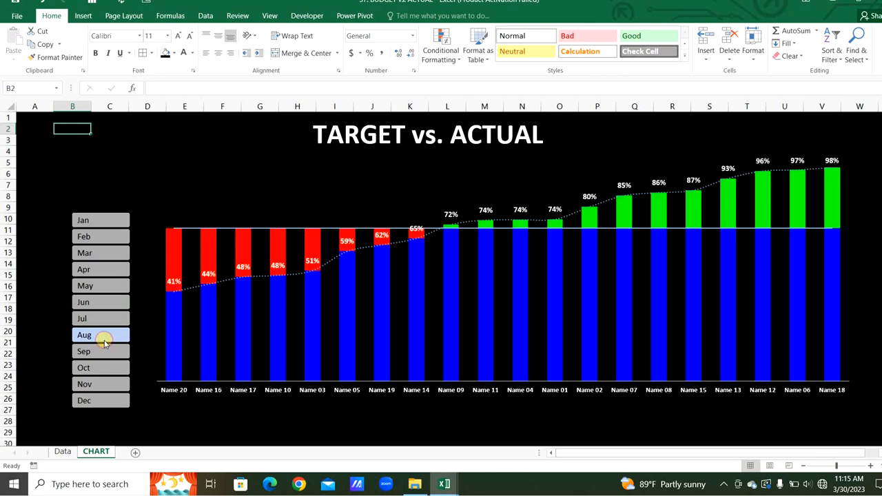
click(103, 353)
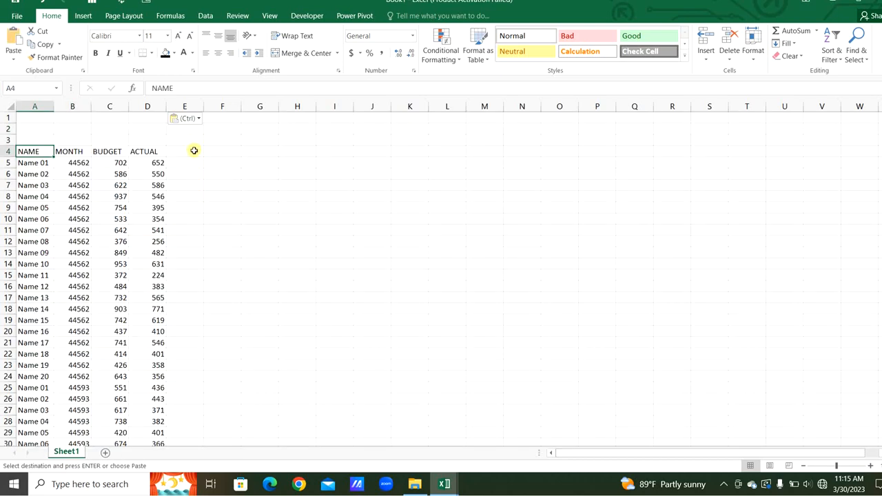
- Add the header ACHIVMENT % in E4 and widen column E to fit it
click(194, 150)
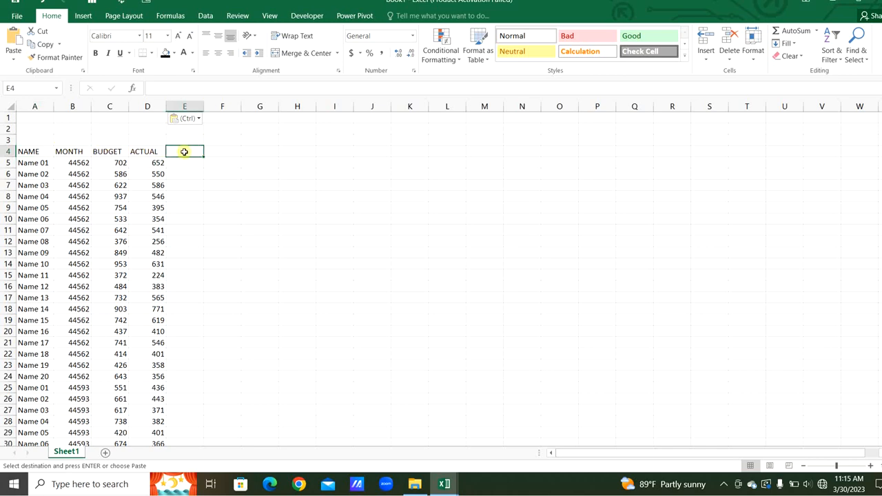
text(ACHIVMENT %)
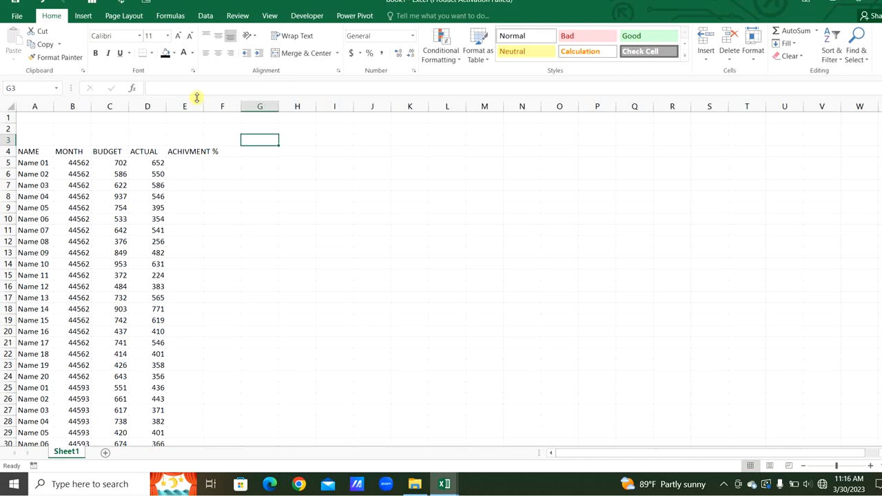
drag(202, 104, 223, 106)
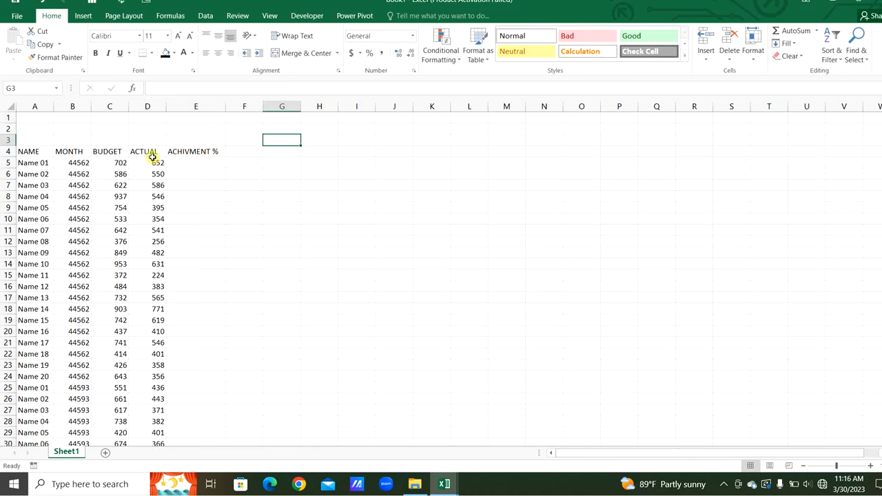
- Enter a formula in E5 dividing the actual value by the budget value (=D5/C5)
click(178, 163)
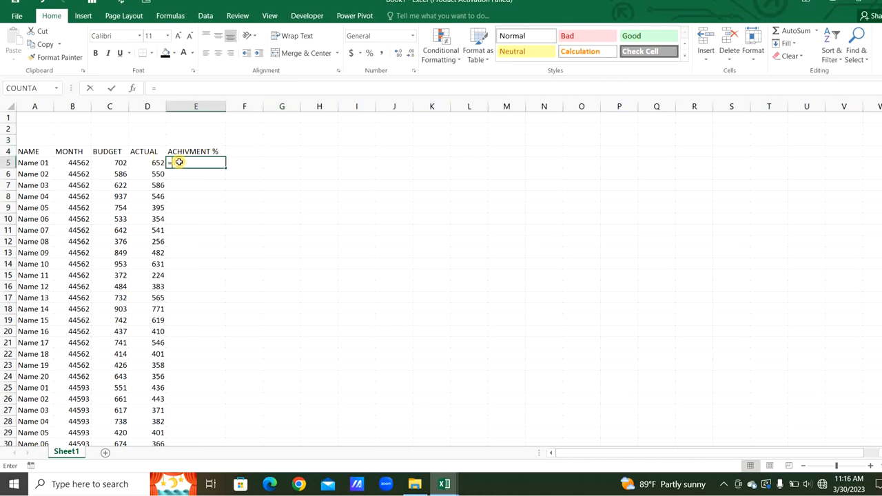
text(=)
click(150, 163)
text(/)
click(122, 162)
key(Return)
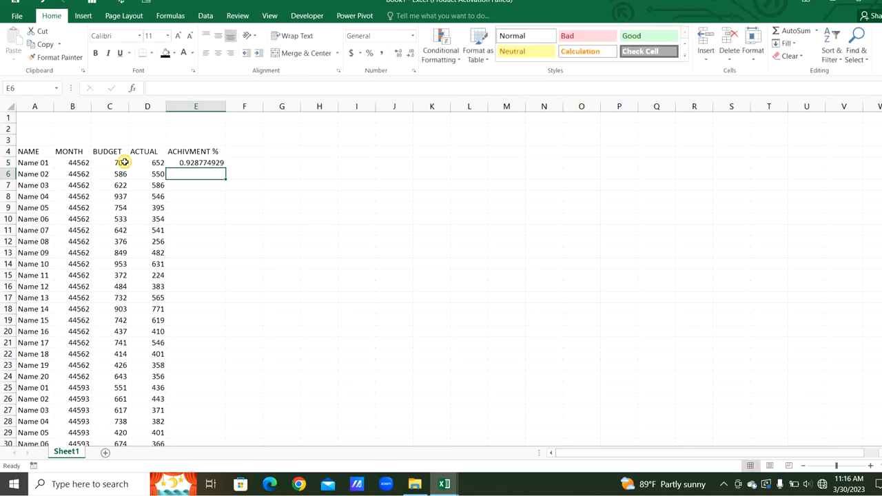
- Fill the achievement formula down column E and format it as percentage
click(203, 163)
double_click(226, 168)
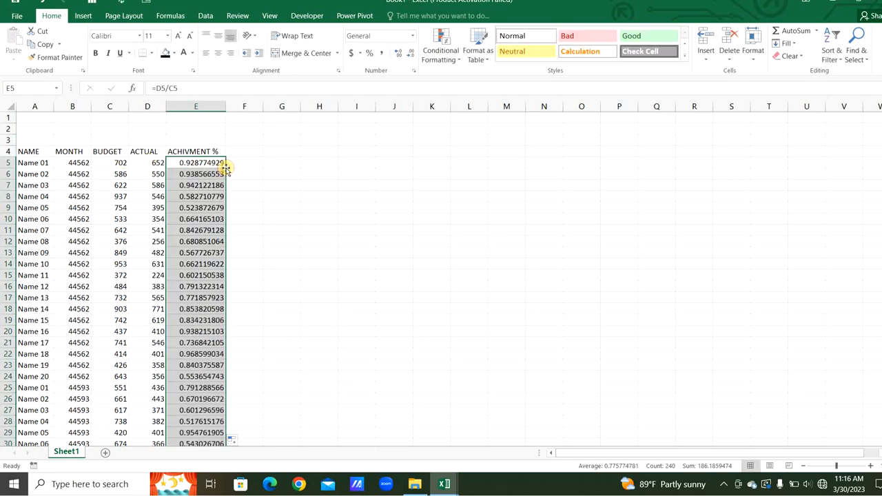
click(371, 54)
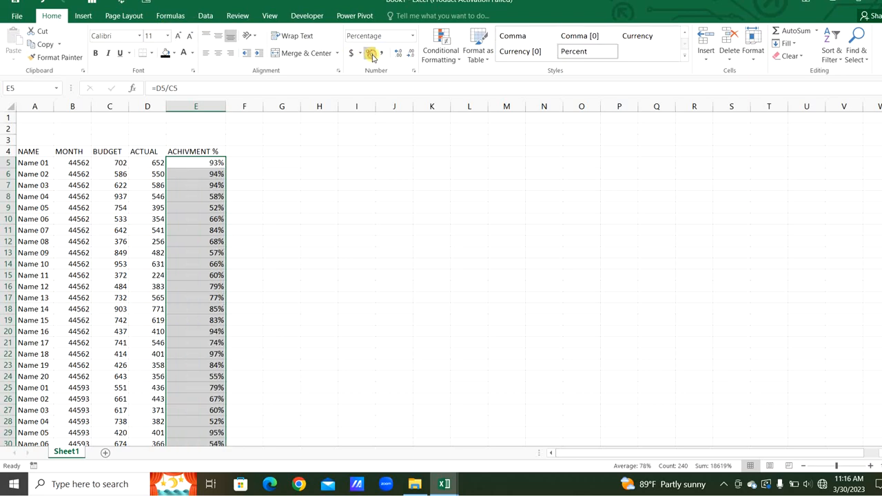
- Convert the whole data range A4:E244 into a table with headers
click(136, 225)
key(ctrl+a)
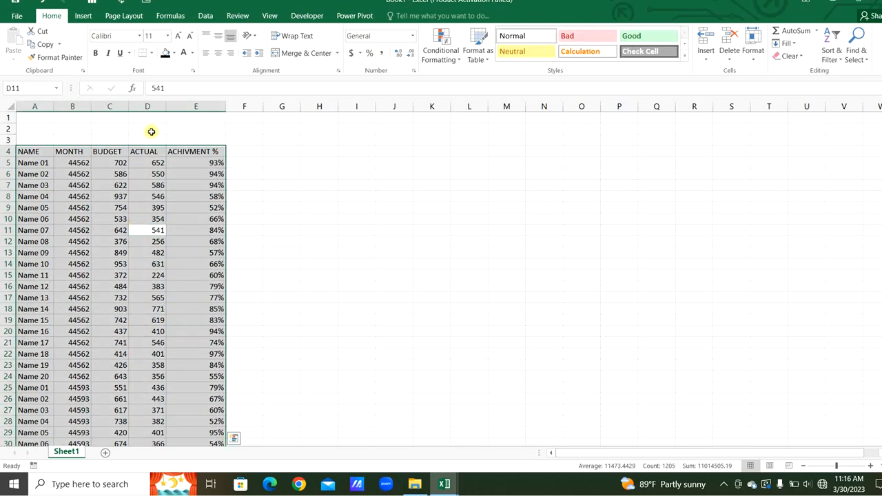
scroll(150, 131, down, 1)
key(ctrl+t)
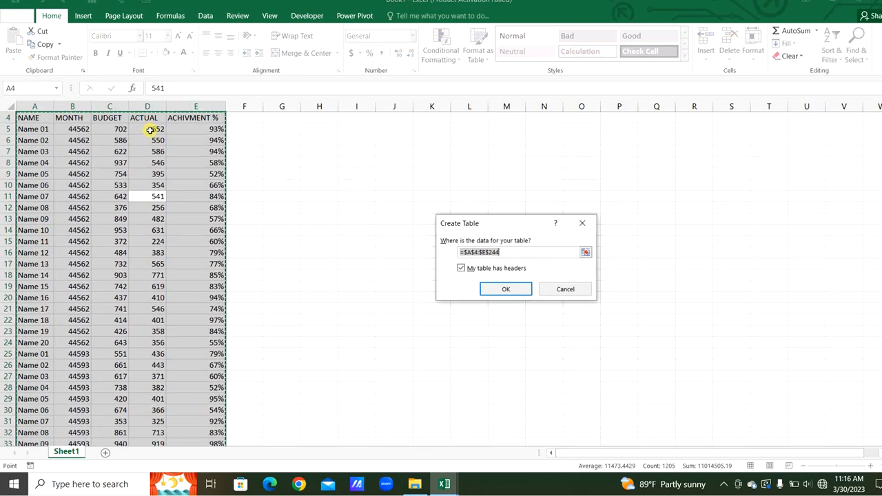
key(Return)
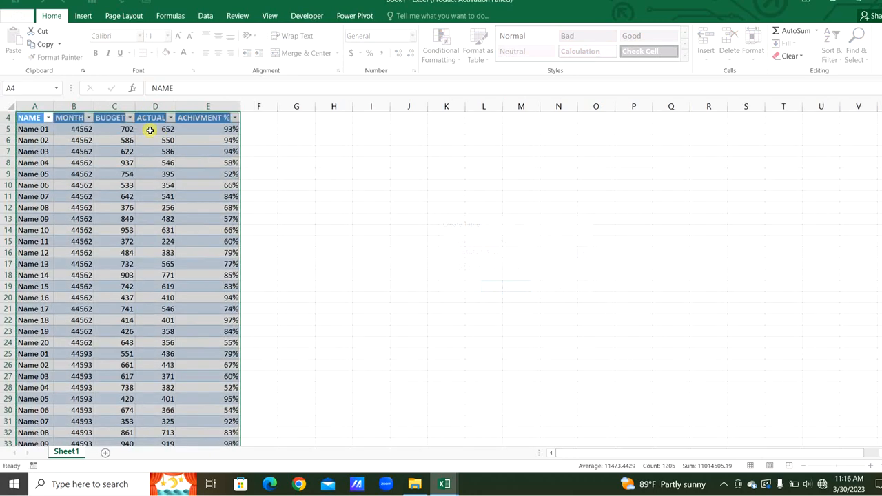
- Insert a PivotTable from the table, placed on the existing sheet at G4
scroll(306, 151, up, 1)
click(306, 151)
click(83, 15)
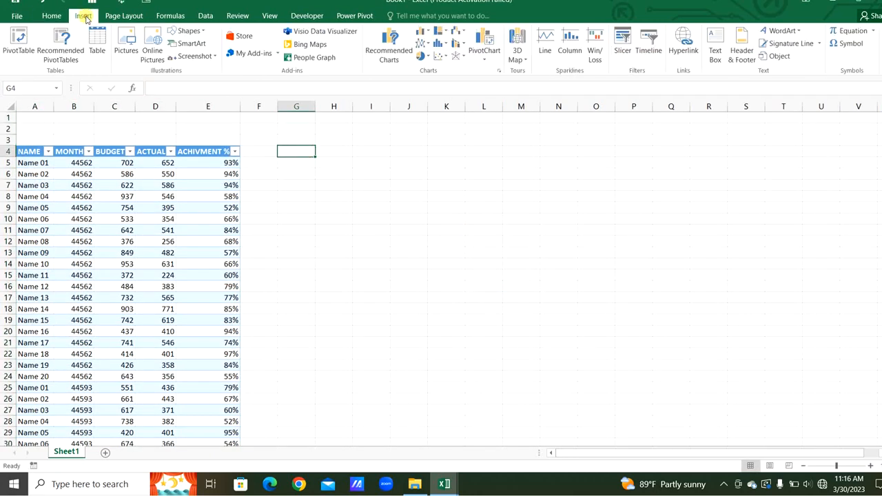
click(28, 42)
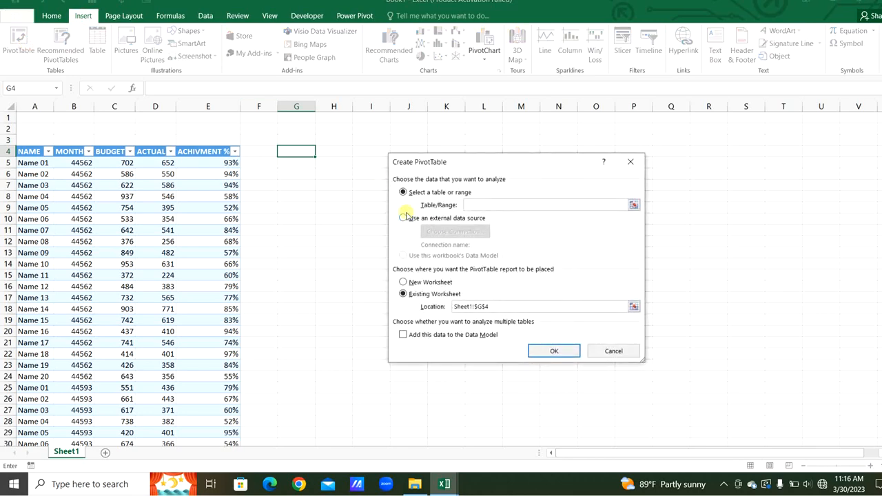
click(178, 207)
key(ctrl+a)
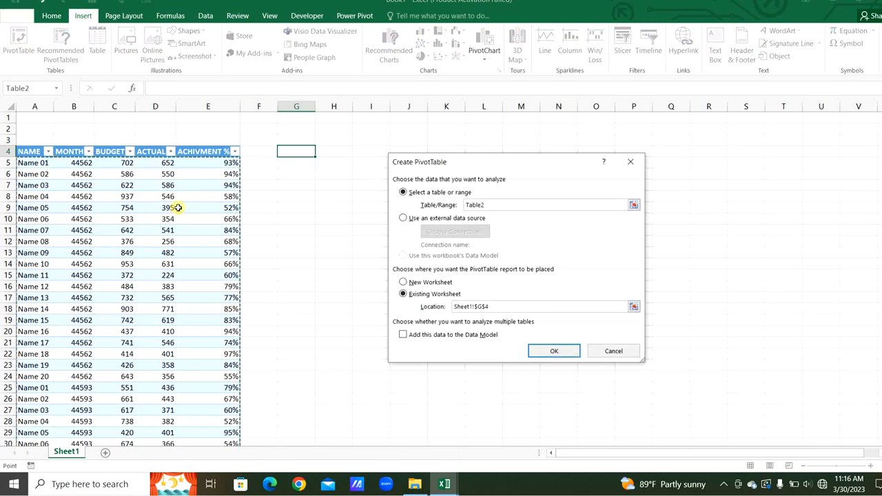
click(554, 351)
- Set up the pivot with MONTH as filter, NAME as rows, and BUDGET, ACTUAL and ACHIVMENT % as values
drag(803, 187, 799, 322)
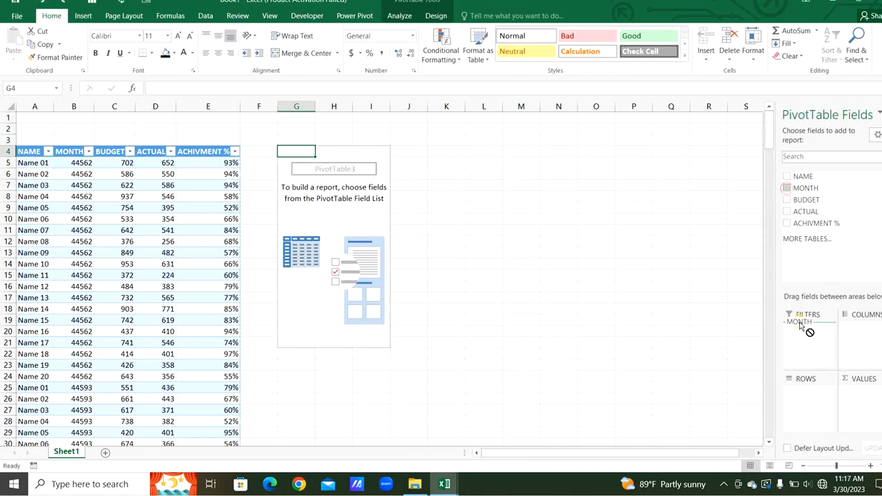
drag(790, 175, 815, 407)
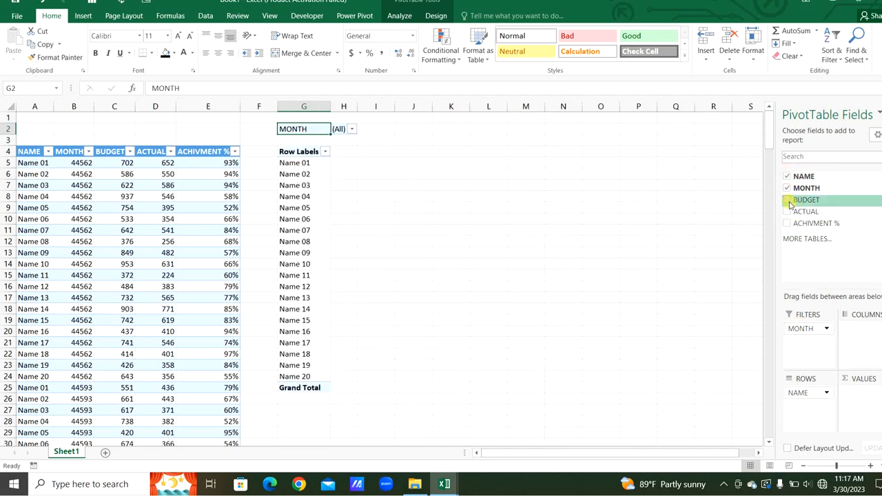
drag(788, 202, 858, 418)
drag(791, 224, 862, 419)
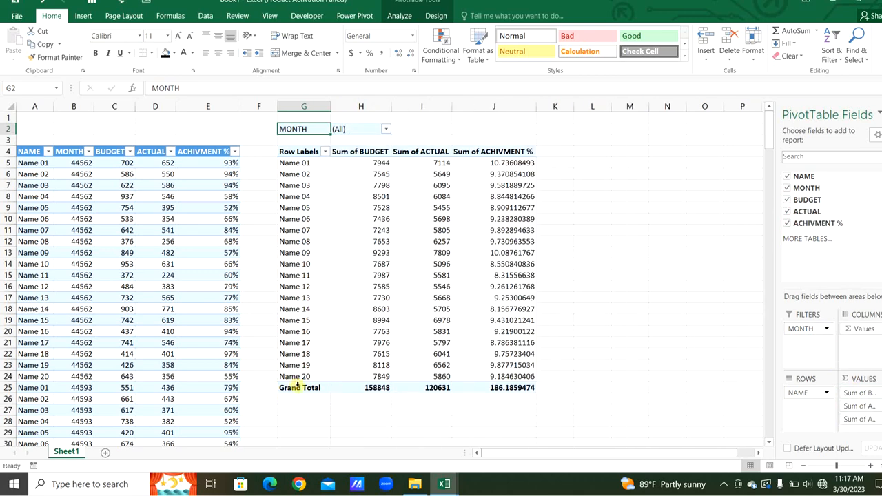
- Remove the pivot's grand total and format the Sum of ACHIVMENT % column as percentage
right_click(300, 388)
click(322, 310)
drag(495, 164, 500, 372)
key(ctrl+shift+5)
- Apply the custom number format MMM to the whole MONTH column of the table
click(81, 164)
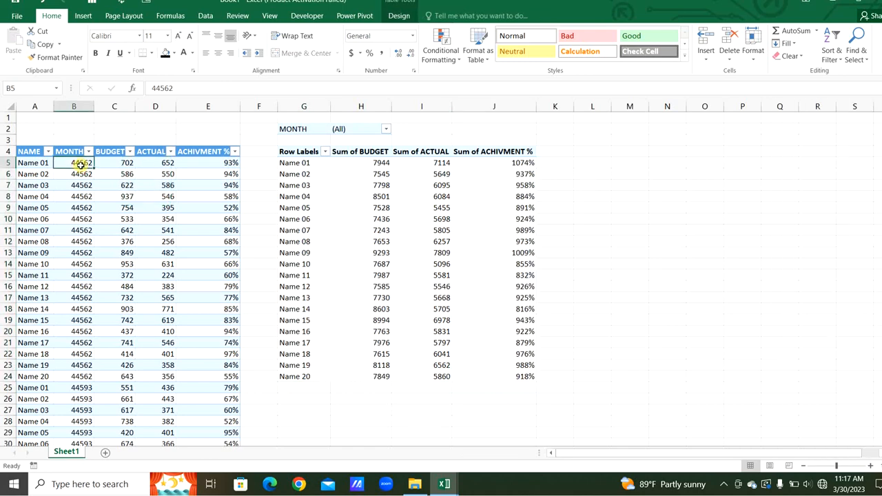
key(ctrl+shift+Down)
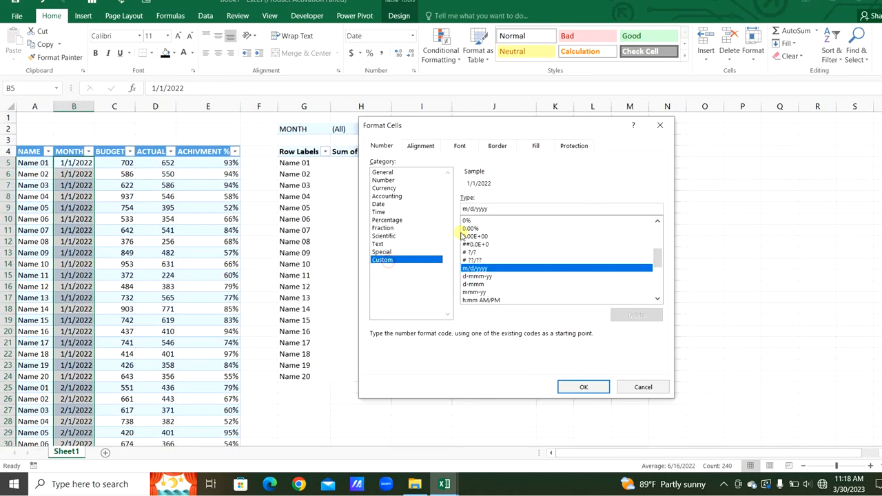
drag(493, 208, 433, 202)
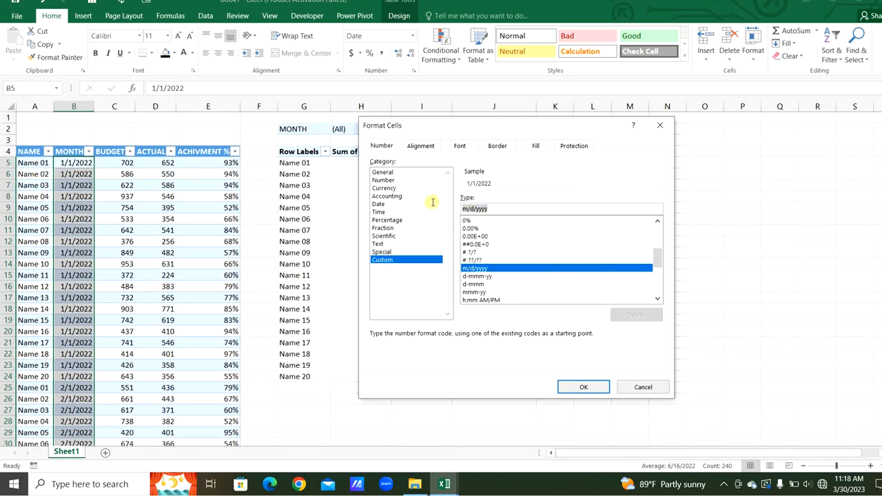
text(MMM)
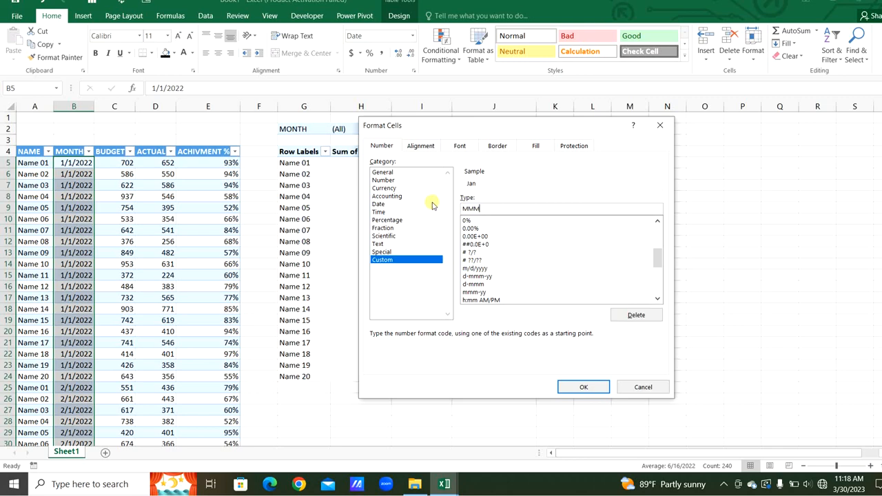
click(597, 386)
- Copy the MONTH column's formatting onto the pivot's Sum of BUDGET values with Format Painter
click(73, 162)
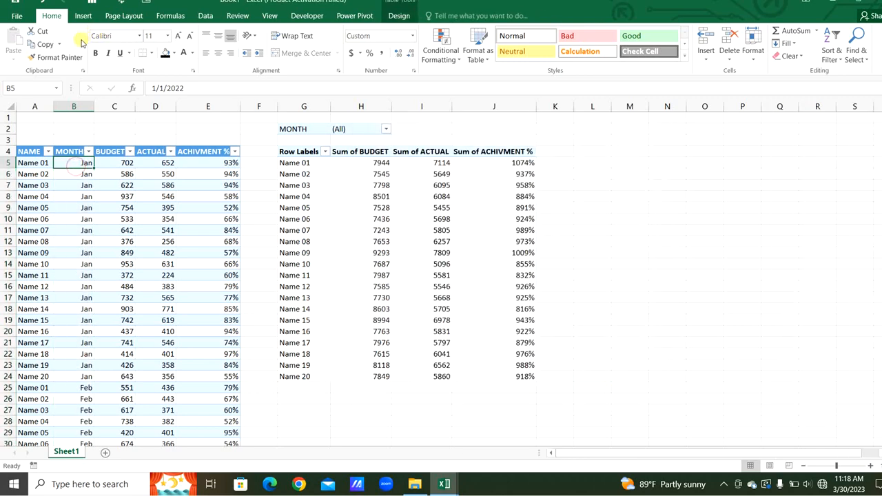
click(54, 57)
drag(383, 164, 374, 378)
click(668, 319)
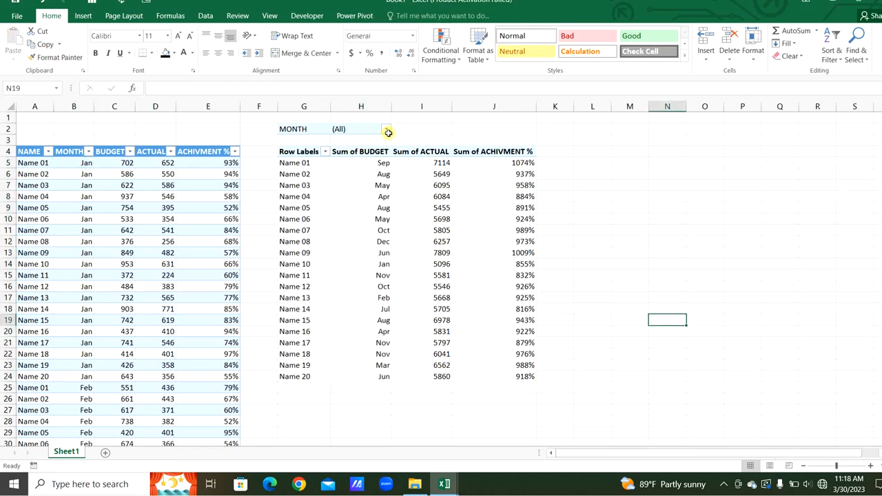
- Filter the pivot by MONTH to show only 4/1/2022
click(386, 129)
click(277, 194)
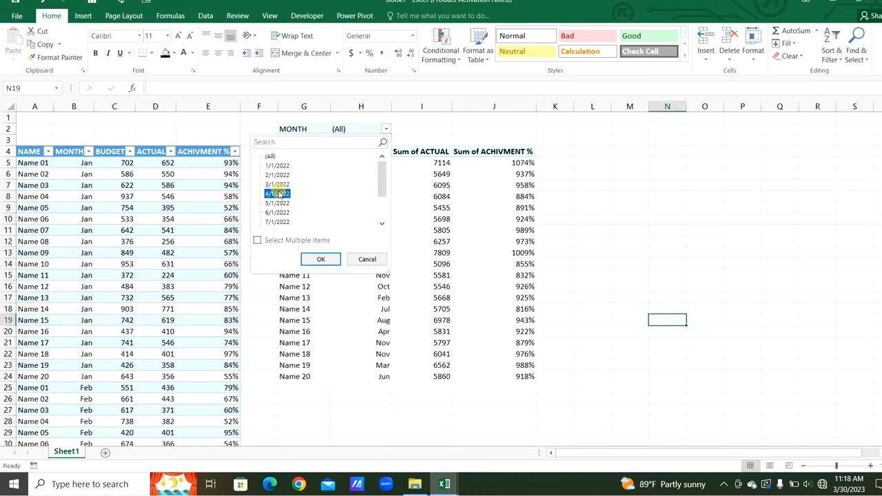
click(320, 259)
- Rename the pivot row header to NAME and enter headers NAME, ACHIVEMENT %, TARGET and Ref in L4:O4
click(288, 151)
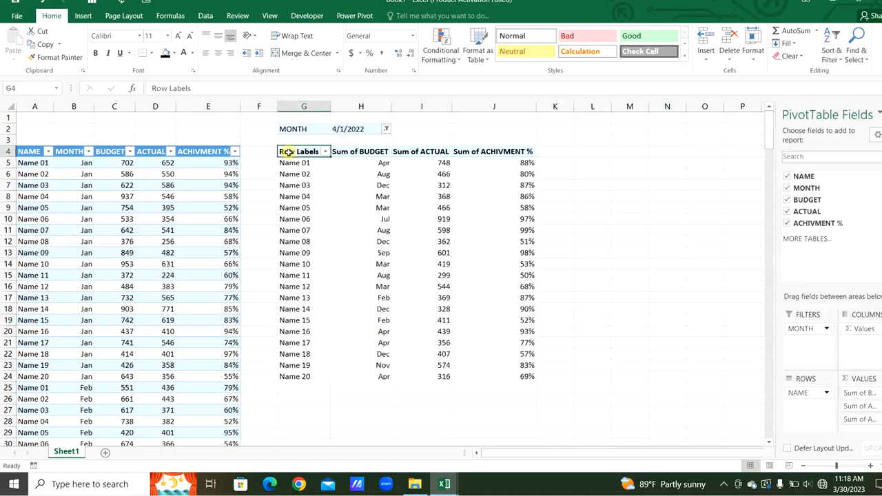
click(582, 154)
text(N)
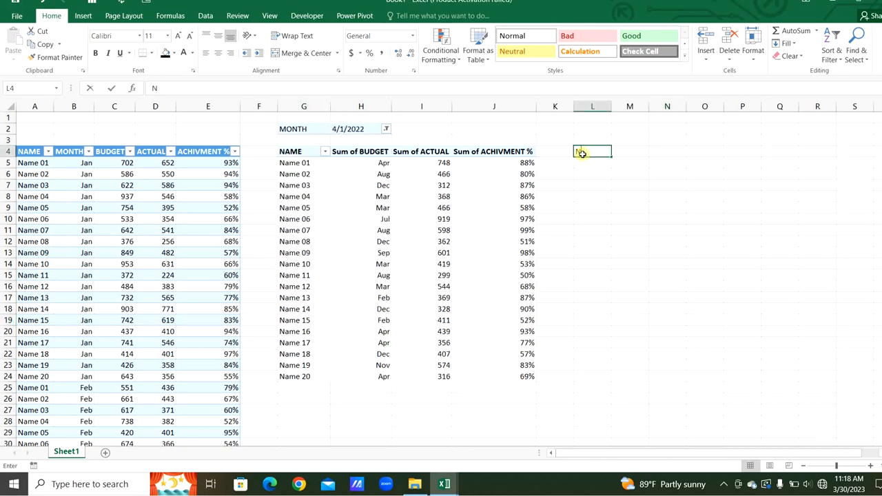
text(AME)
key(Tab)
text(ACHIVEMENT %)
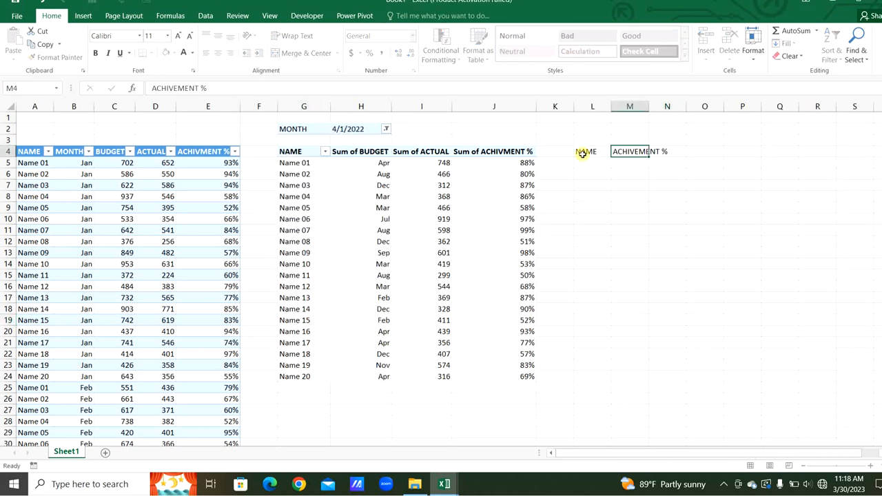
key(Tab)
text(TARGET)
key(Tab)
text(R)
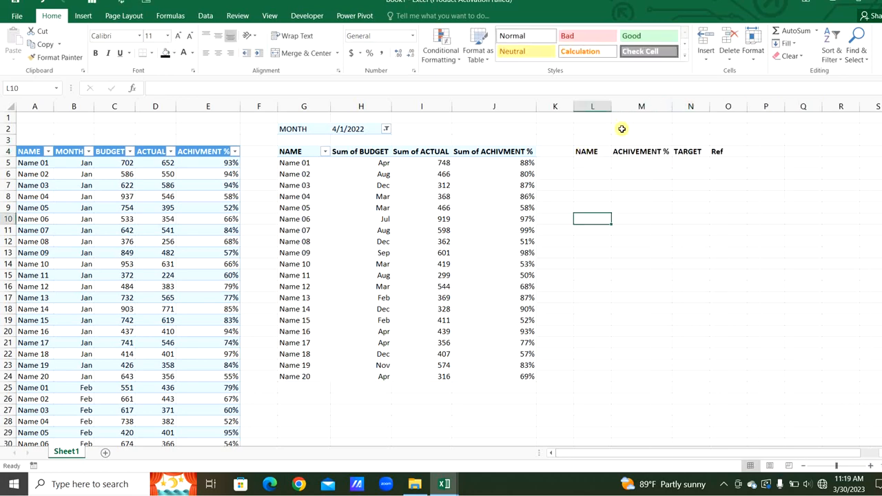
- Add a TRAGET label with the value 70% above the new headers
click(622, 129)
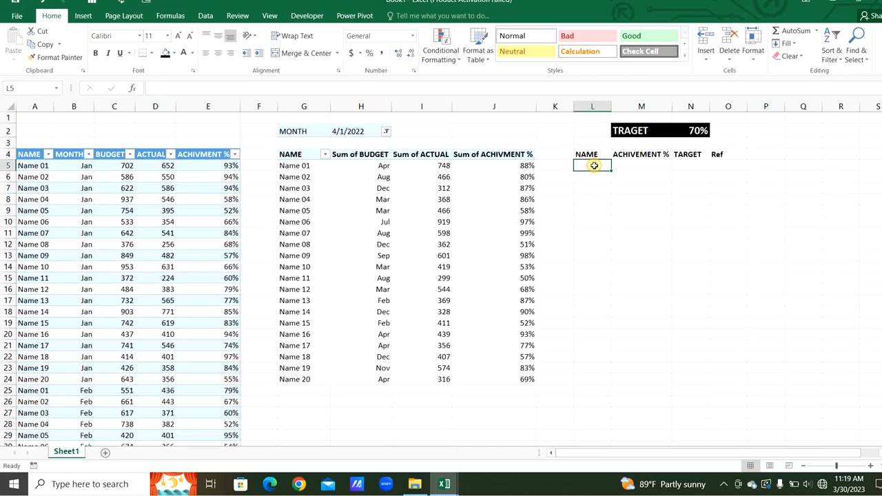
click(591, 165)
- In L5, enter =OFFSET($G$4,1,0,COUNT($I:$I)) to pull the first name from the pivot
text(=OF)
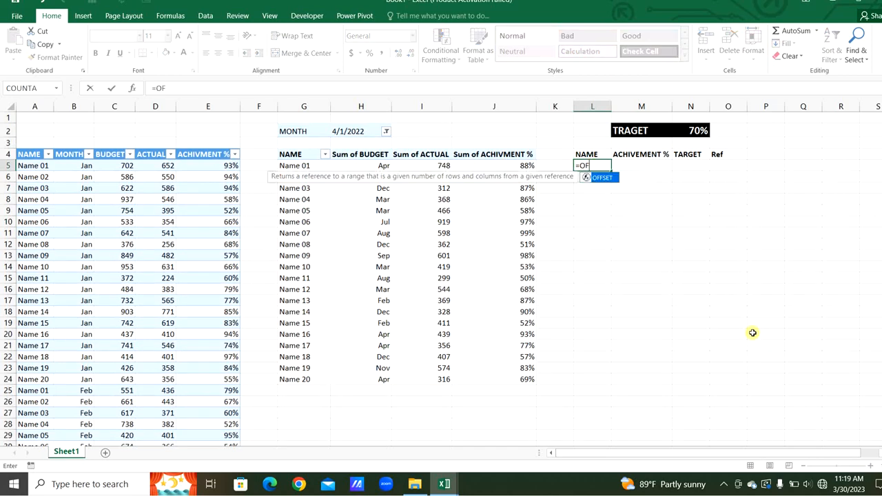
text(F)
key(Tab)
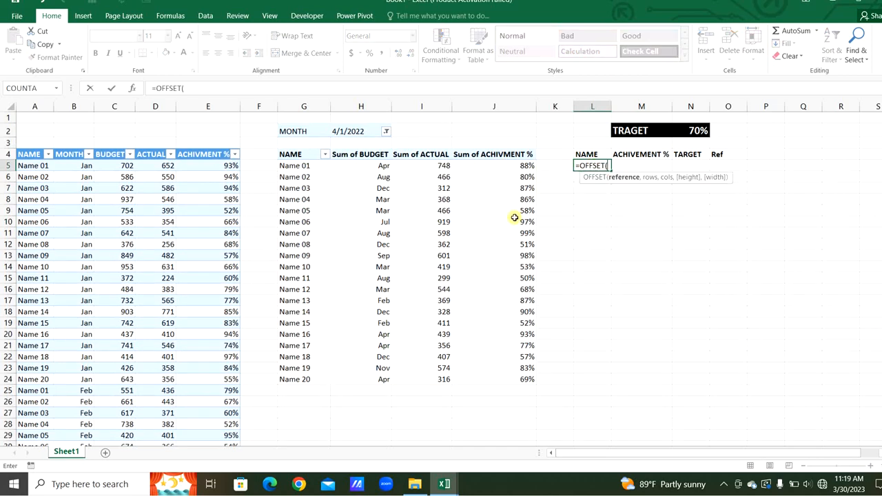
click(304, 157)
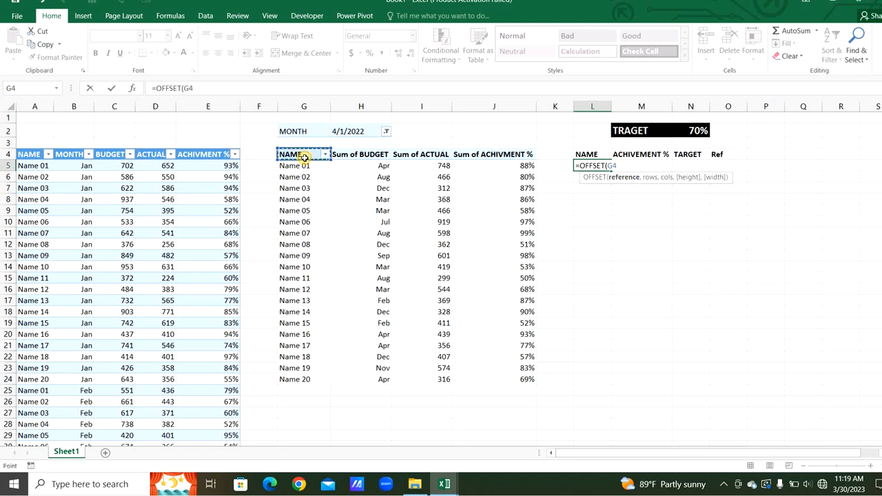
key(F4)
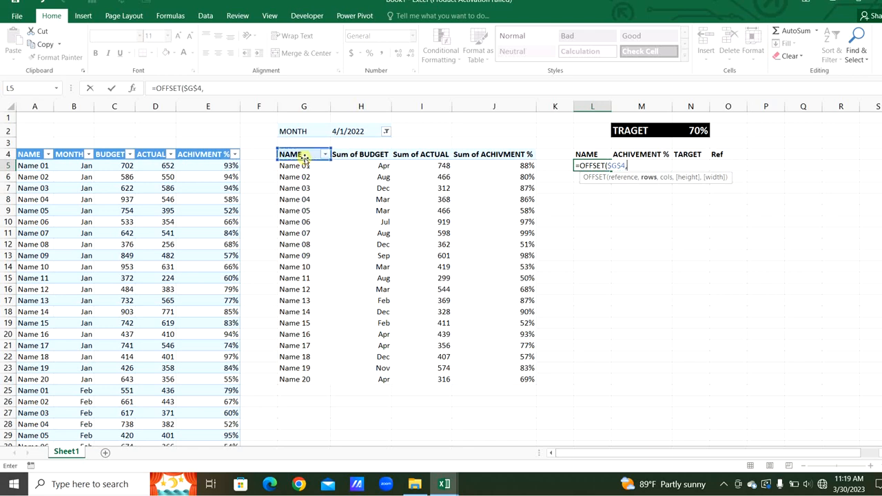
text(,)
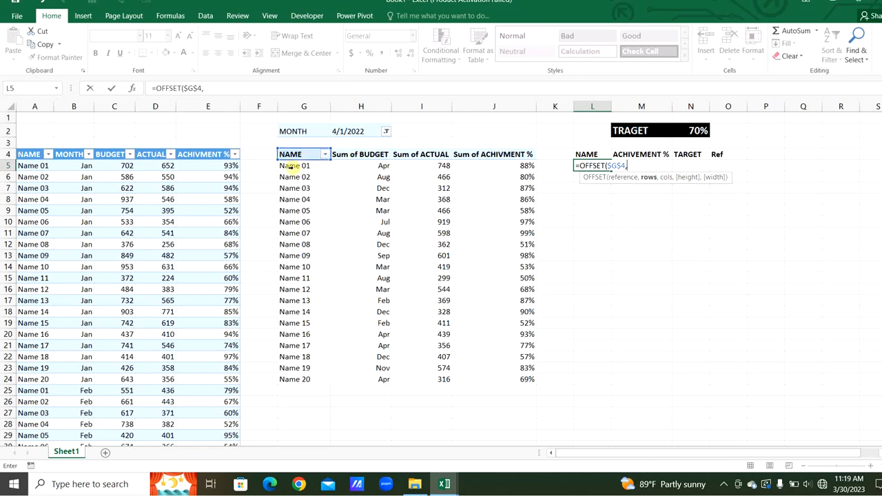
text(1,)
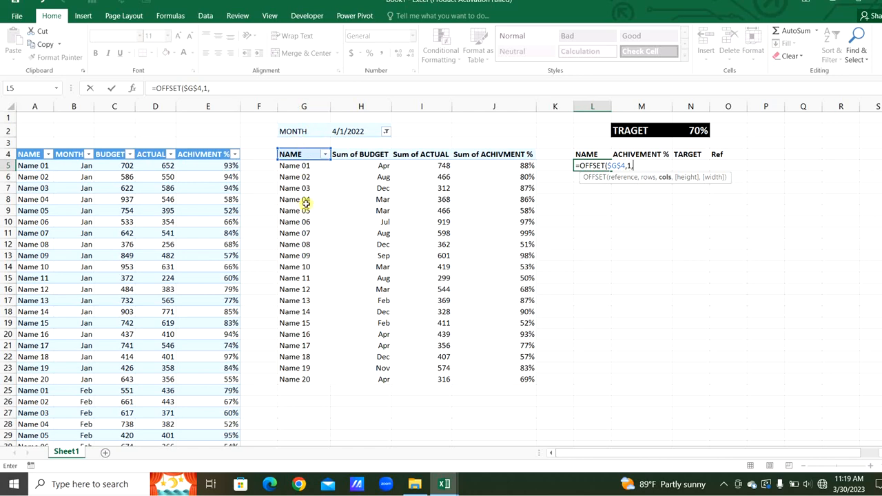
text(0,COUN)
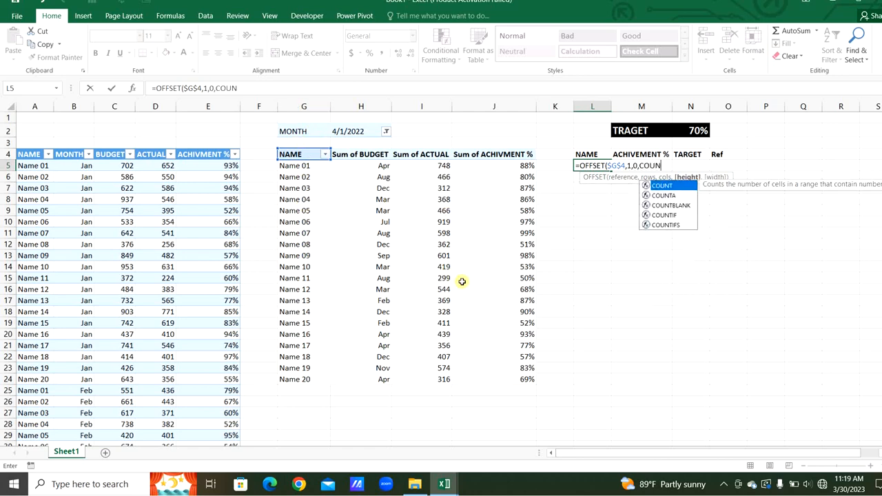
key(Tab)
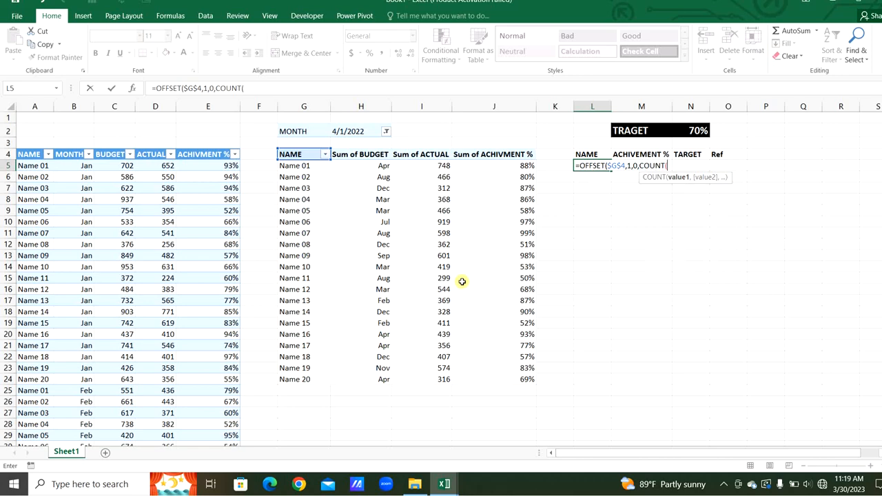
click(443, 107)
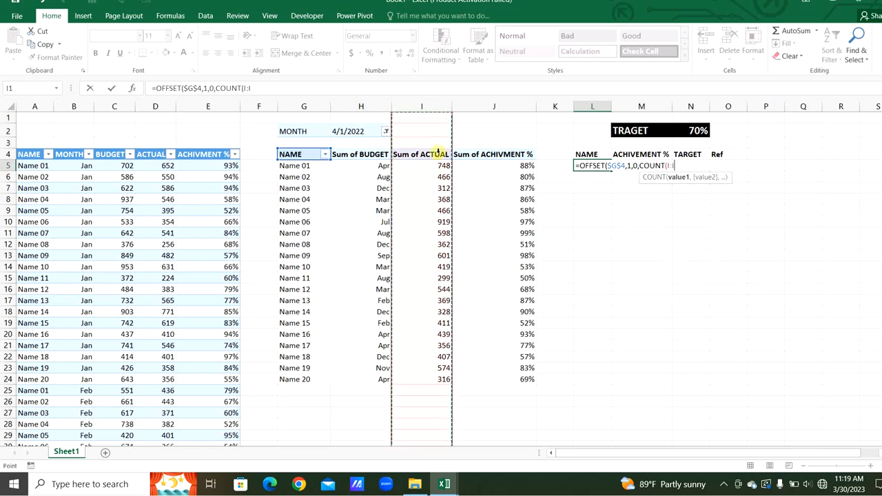
key(F4)
text()))
key(Return)
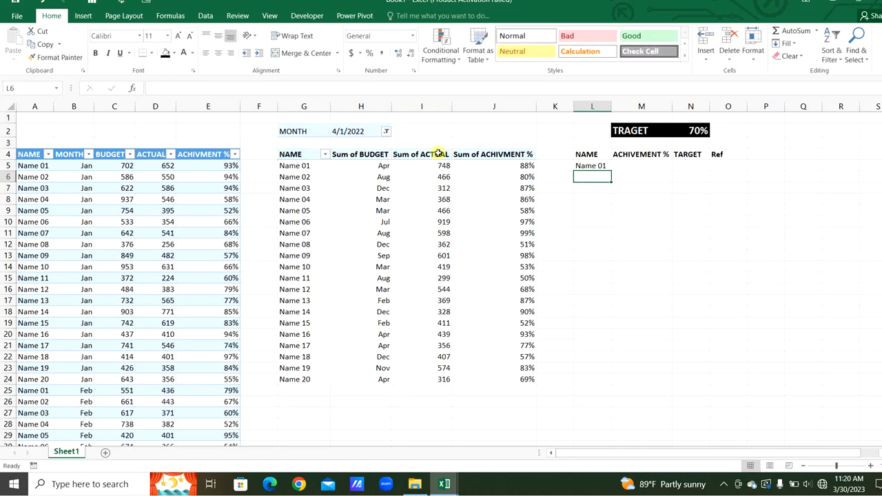
- Fill the NAME formula down from L5 to L24
click(600, 167)
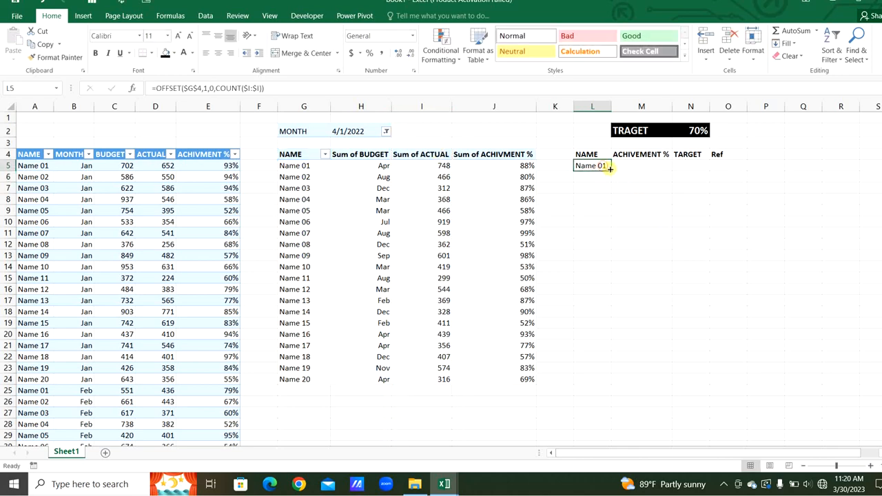
drag(610, 171, 597, 384)
- Copy the L5 formula into M5 and change its column offset to 3 for achievement percentage
click(590, 167)
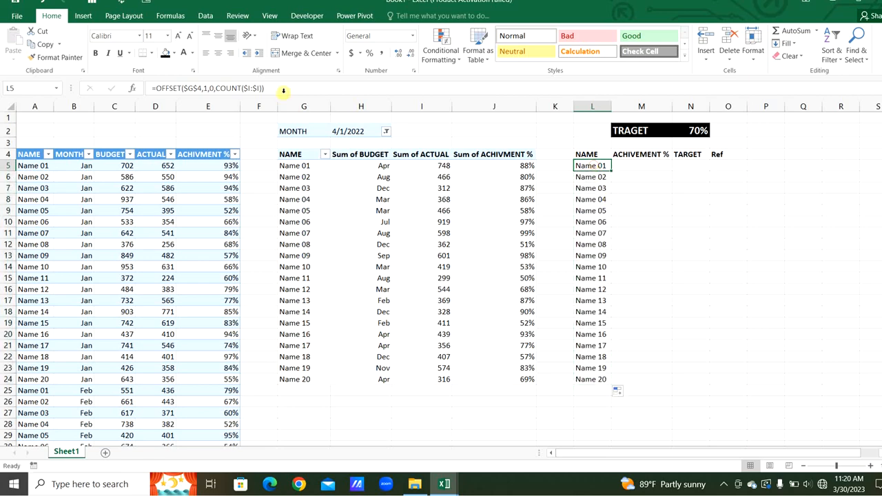
drag(264, 88, 129, 89)
key(ctrl+c)
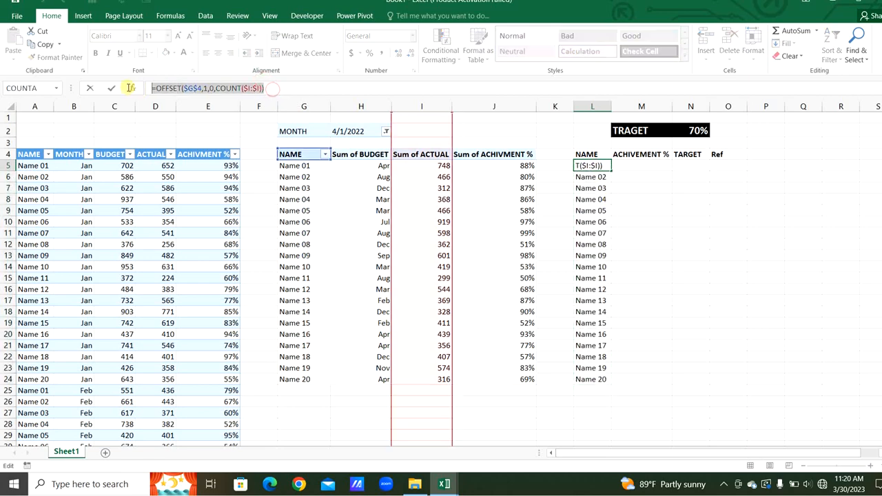
key(Escape)
click(628, 166)
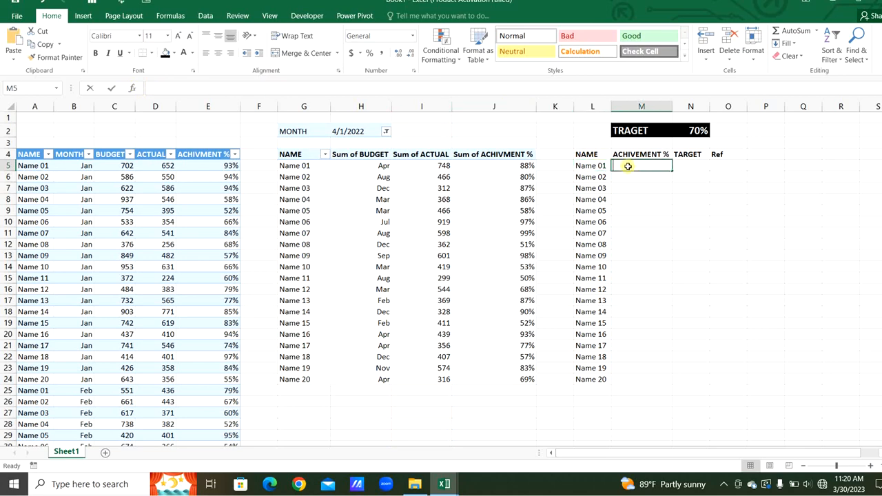
key(ctrl+v)
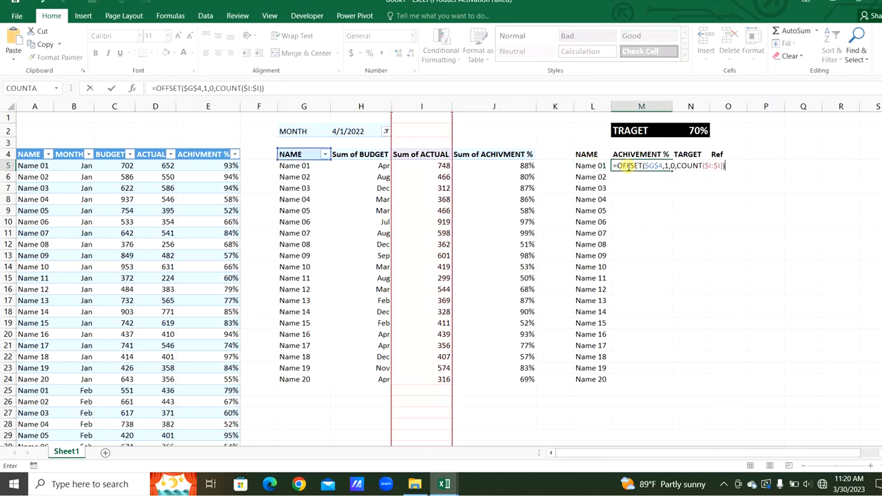
click(674, 167)
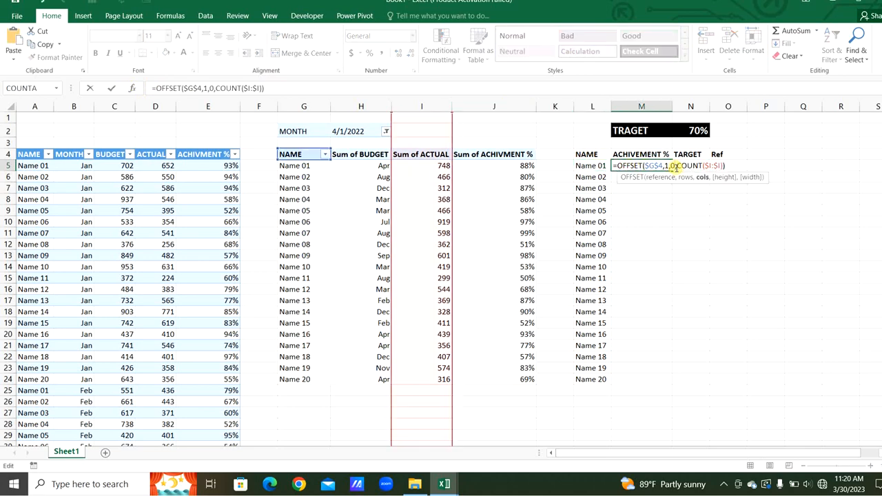
key(BackSpace)
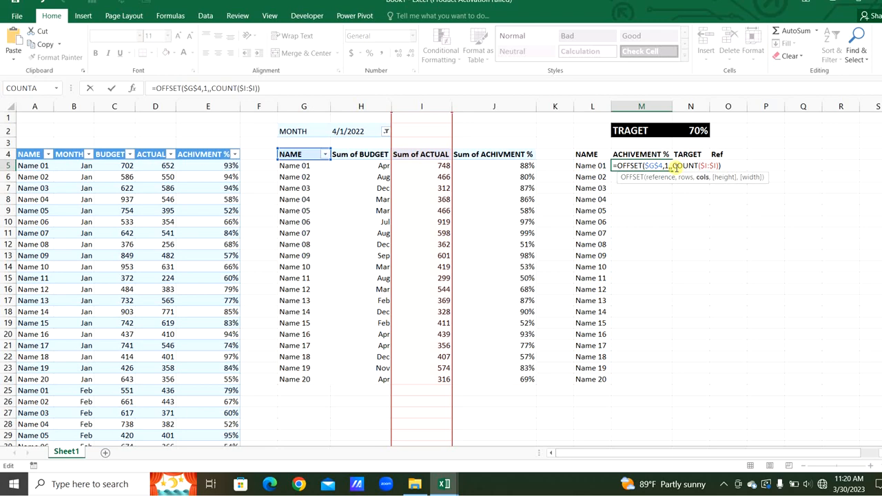
text(3)
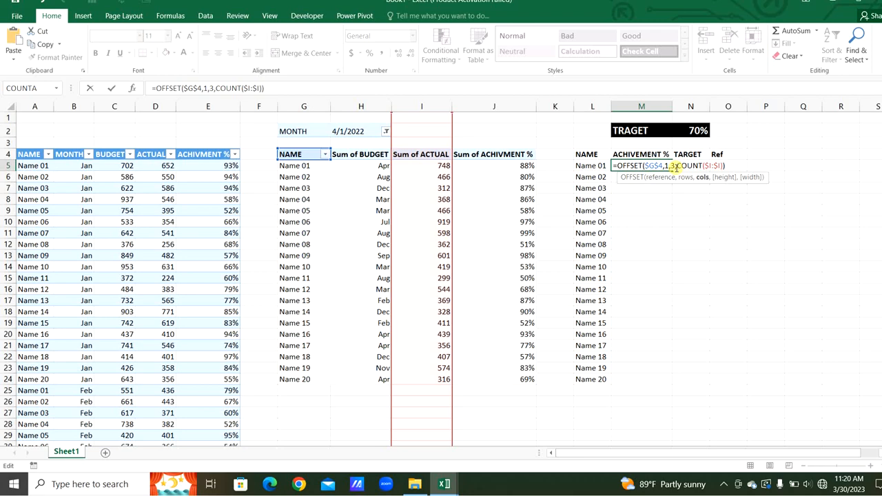
key(Return)
- Fill the ACHIVEMENT % formula down to M24 and format the column as percentage
click(666, 166)
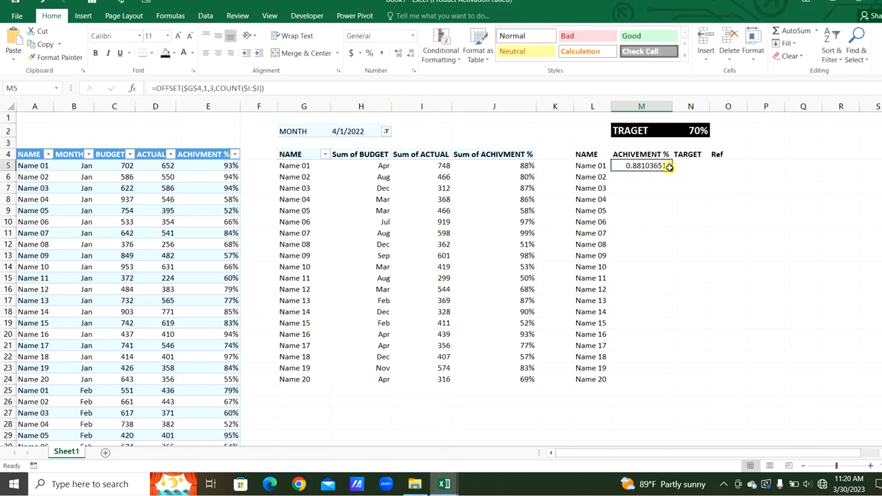
double_click(669, 169)
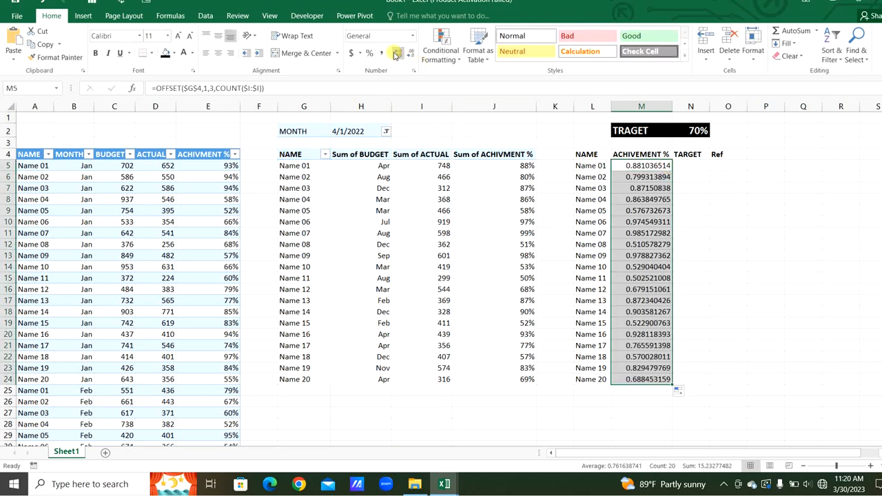
click(370, 53)
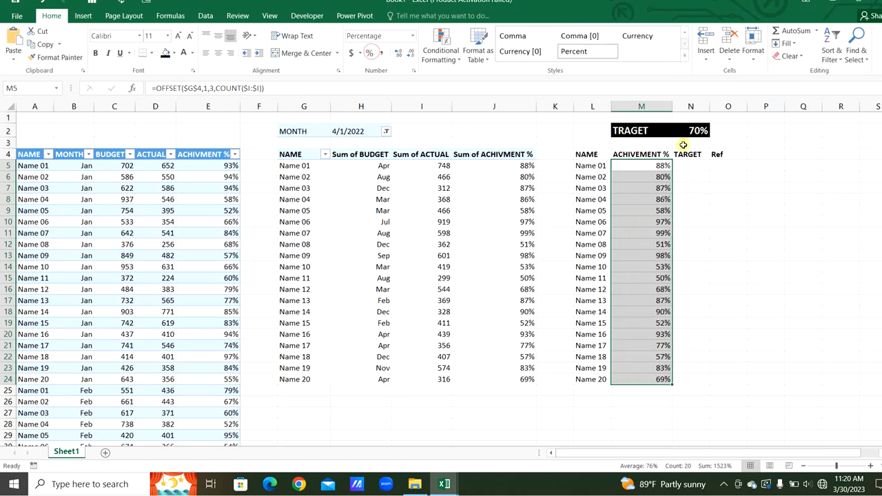
- In N5, reference the target cell as =$N$2 and fill it down to N24
click(693, 168)
text(=)
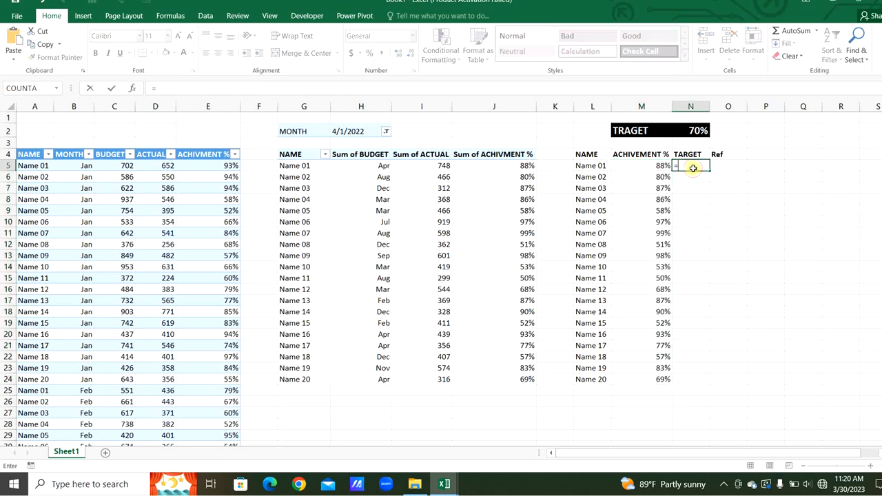
click(693, 130)
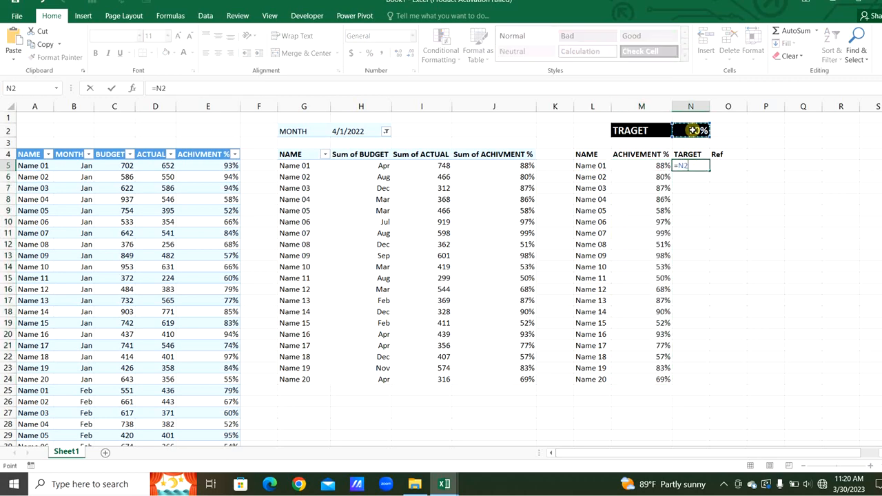
key(F4)
key(Return)
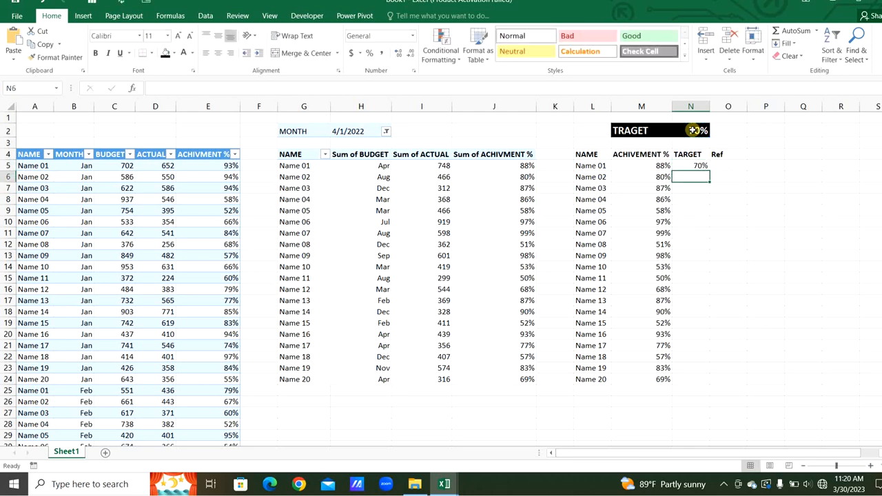
click(699, 166)
double_click(709, 172)
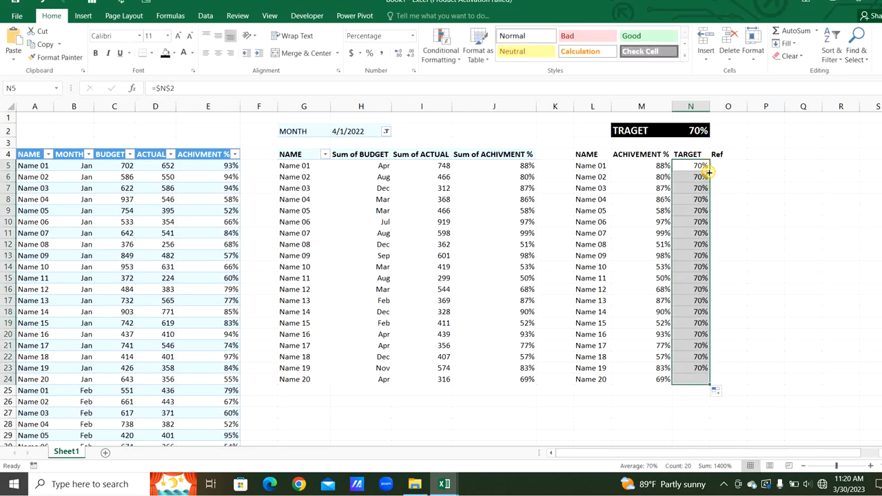
- In O5, enter =IF(M5>=N5,N5,M5) for the Ref column
click(725, 166)
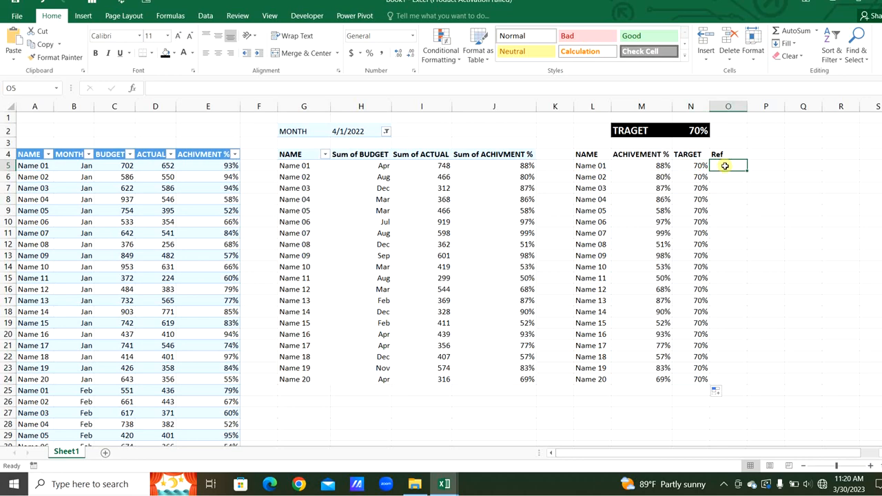
text(=IF()
click(662, 166)
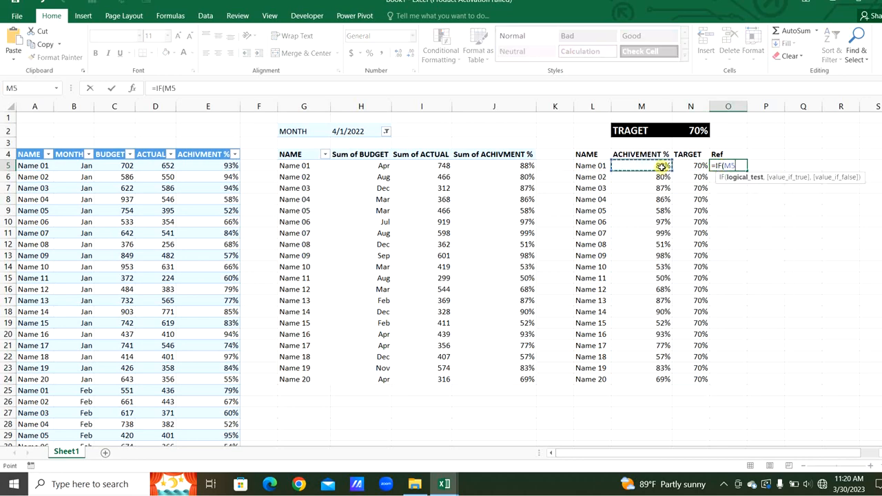
text(>=)
click(689, 167)
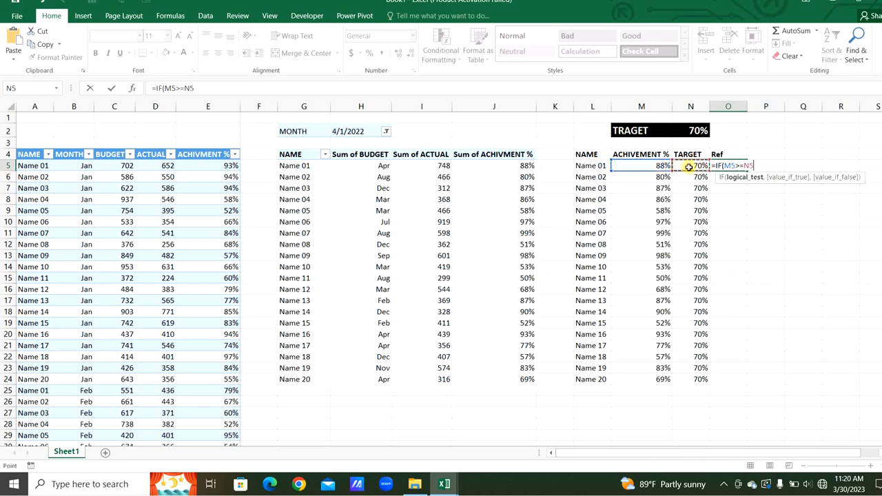
text(,)
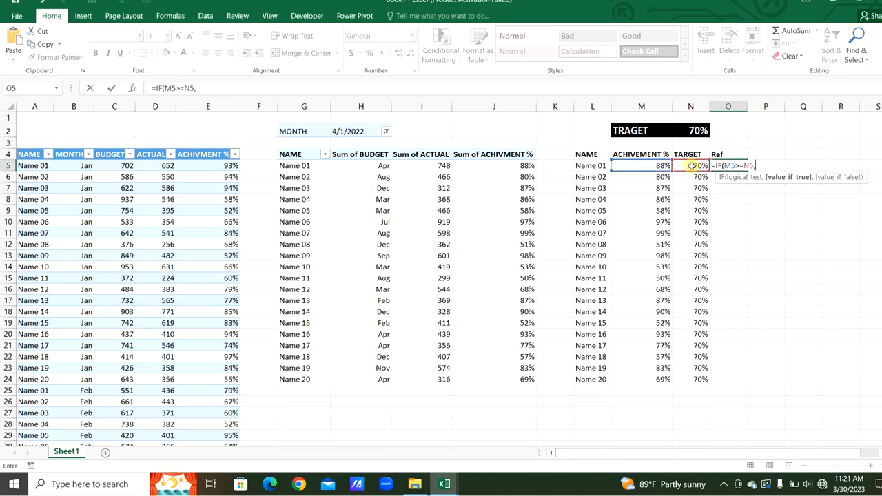
click(691, 166)
text(,)
click(662, 167)
text())
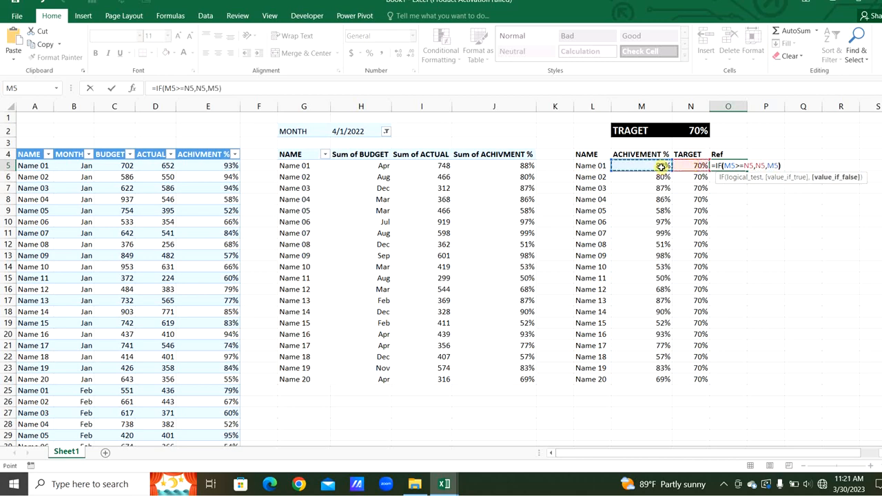
key(Return)
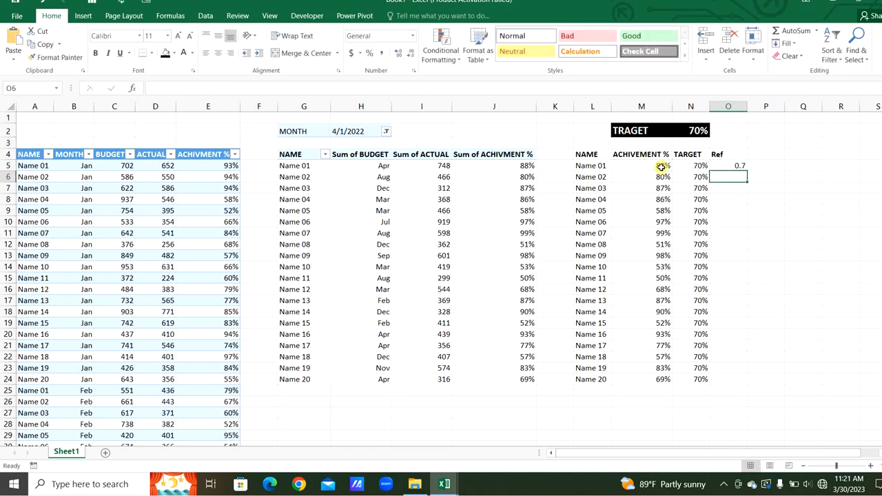
- Fill the Ref formula down to O24 and format the column as percentage
click(731, 167)
double_click(748, 170)
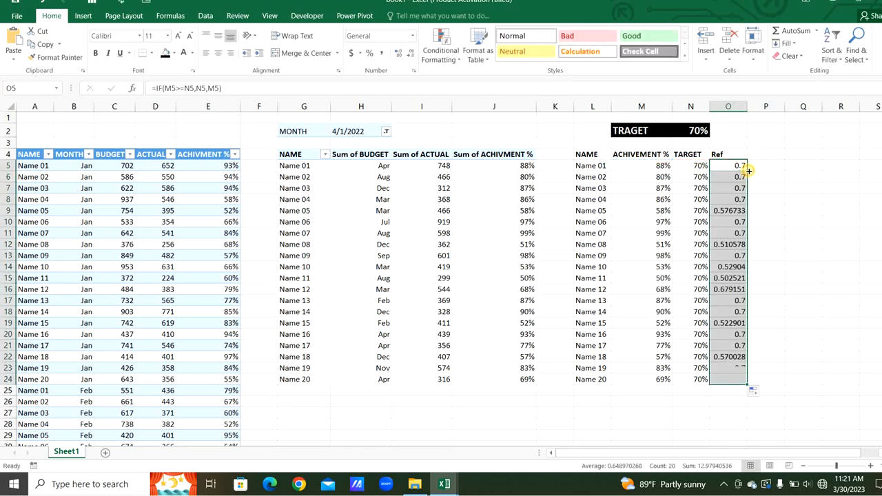
click(369, 54)
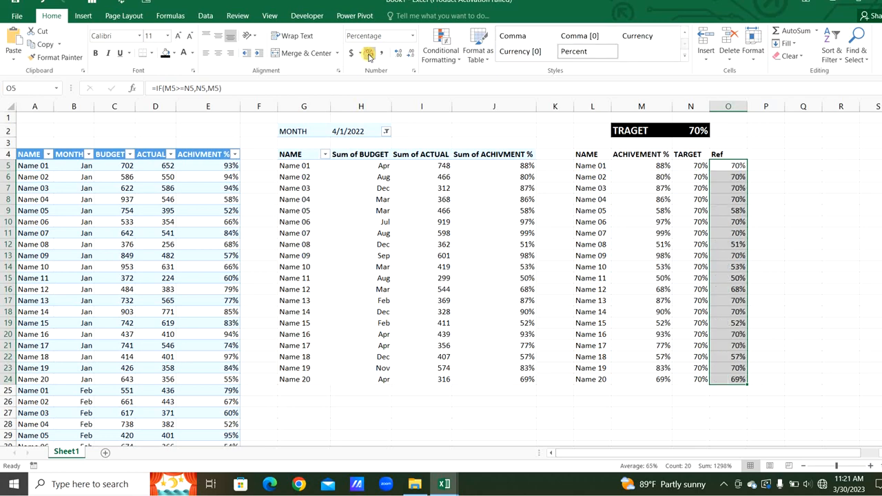
- Select the L4:O24 helper table and apply all borders to it
click(591, 155)
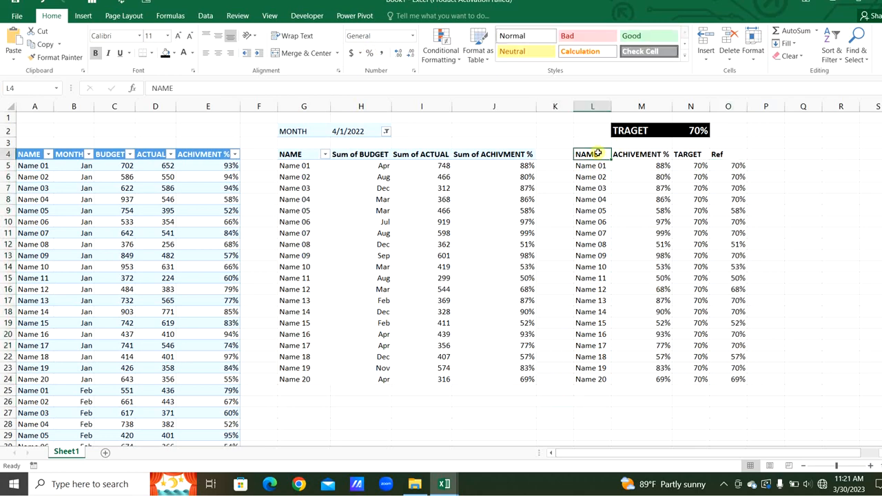
drag(598, 153, 689, 210)
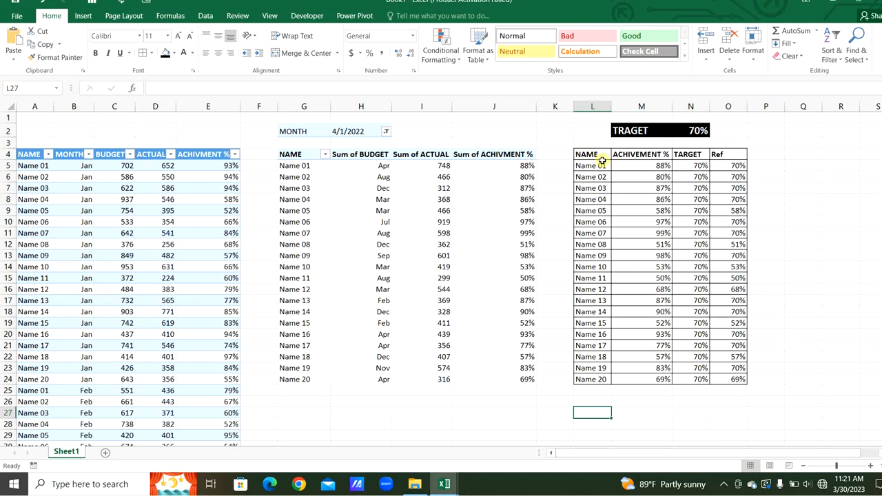
drag(601, 160, 641, 379)
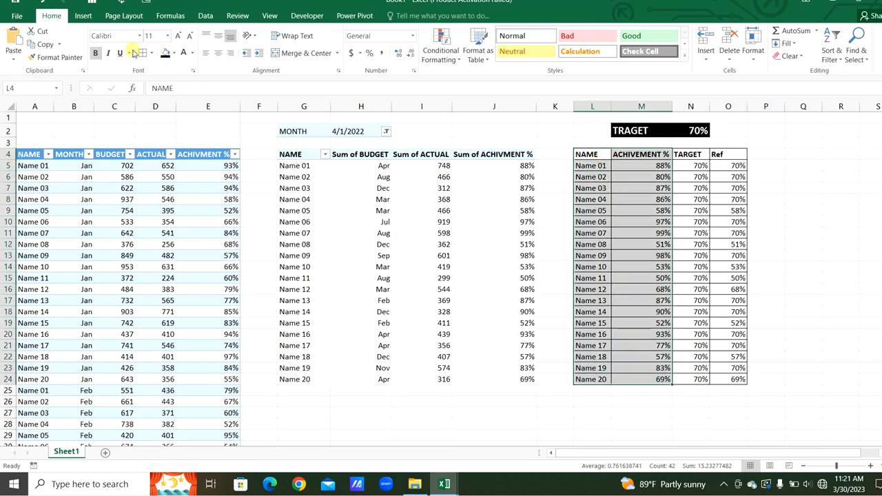
- Insert a clustered column chart from the selected helper table's names and achievement percentages
click(84, 15)
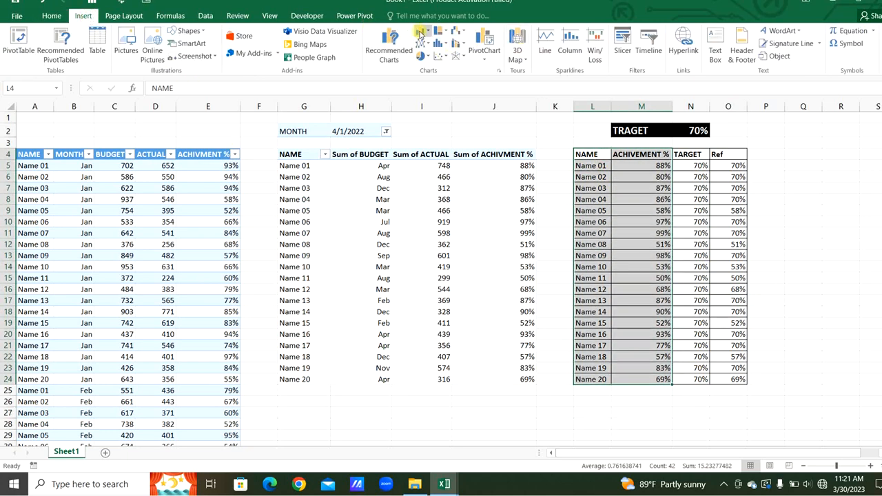
click(421, 32)
click(430, 66)
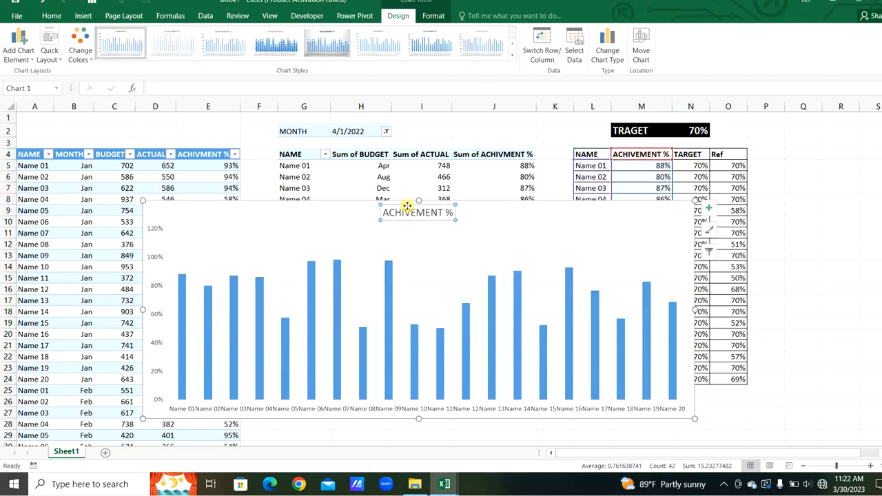
- Remove the gridlines and the chart title from the new chart
click(710, 208)
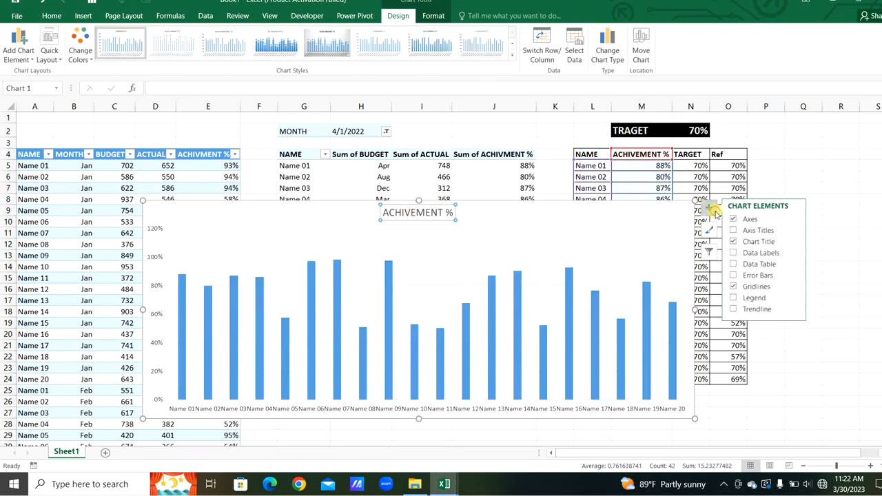
click(734, 287)
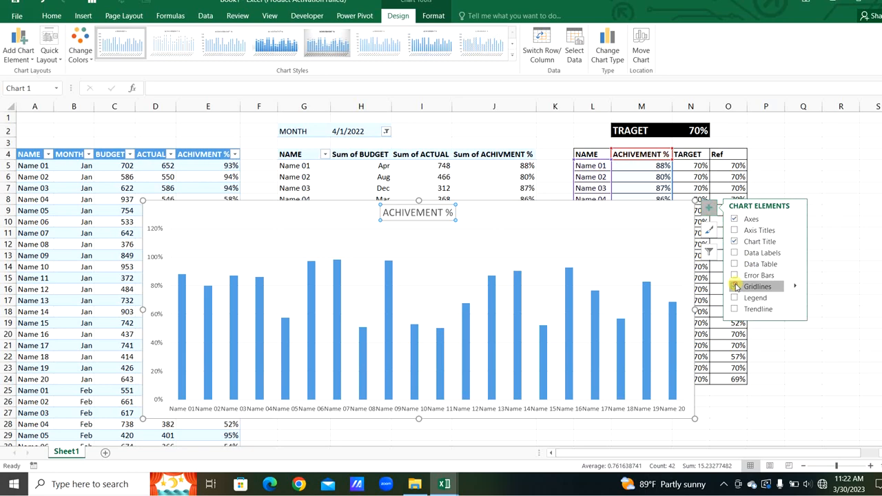
click(734, 241)
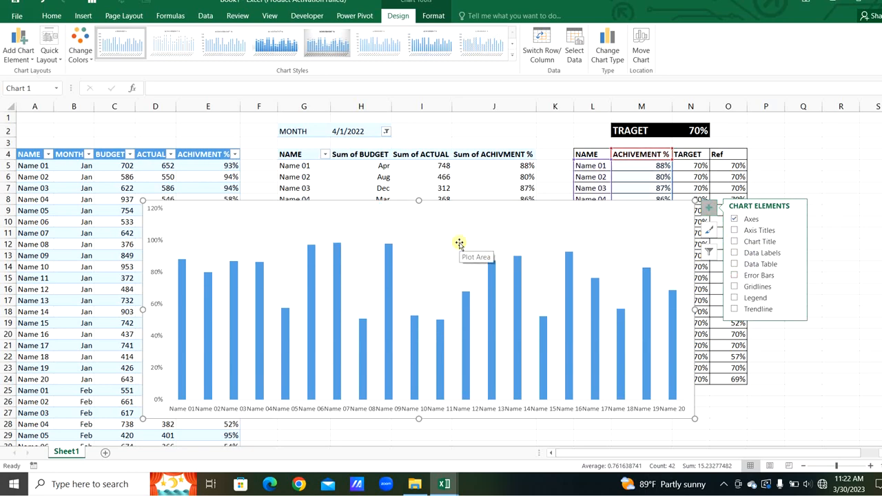
- Add a series to the chart named from N4 with values N5:N24 for the target
right_click(459, 243)
click(498, 302)
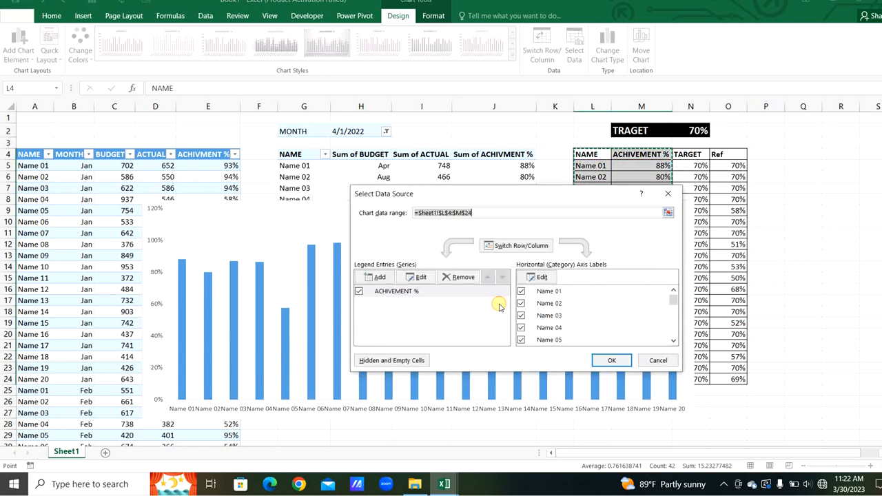
click(376, 277)
click(691, 153)
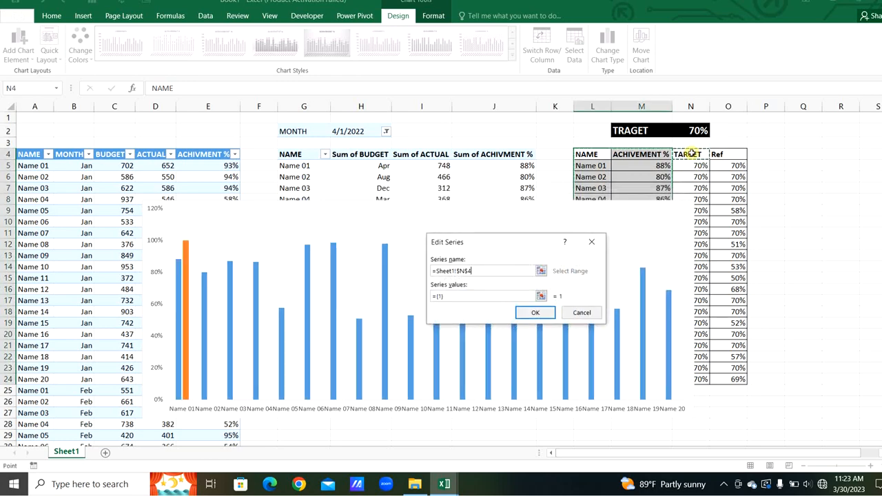
click(441, 297)
click(445, 296)
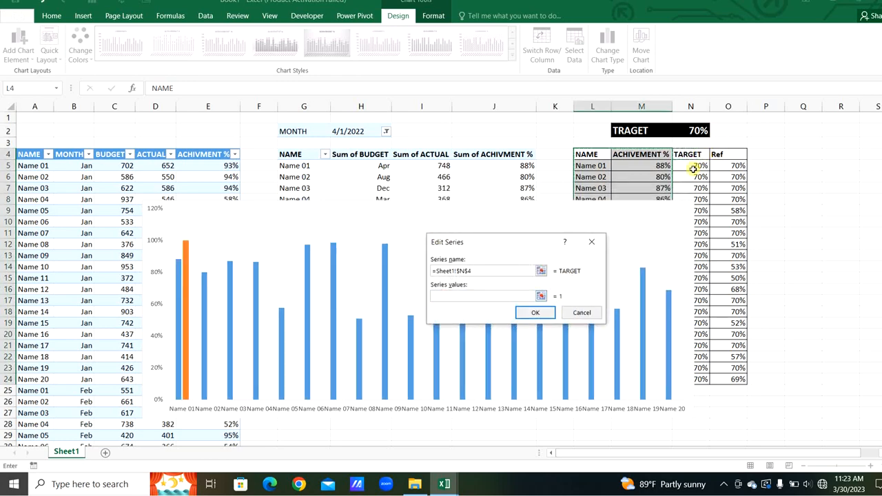
drag(693, 169, 699, 375)
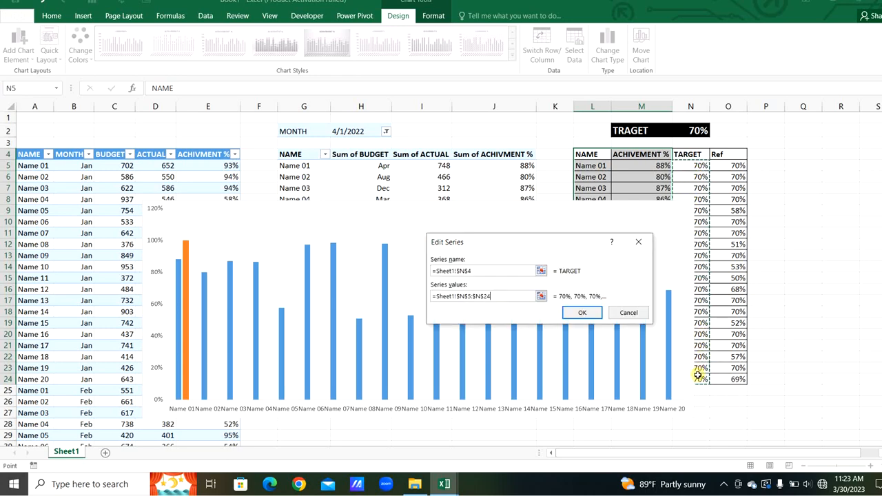
click(582, 313)
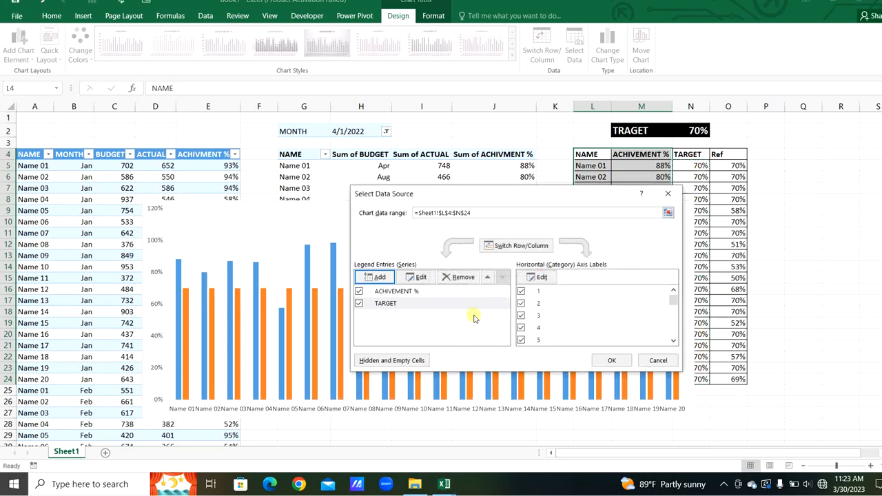
- Add a Ref series named from O4 with values O5:O24
click(376, 277)
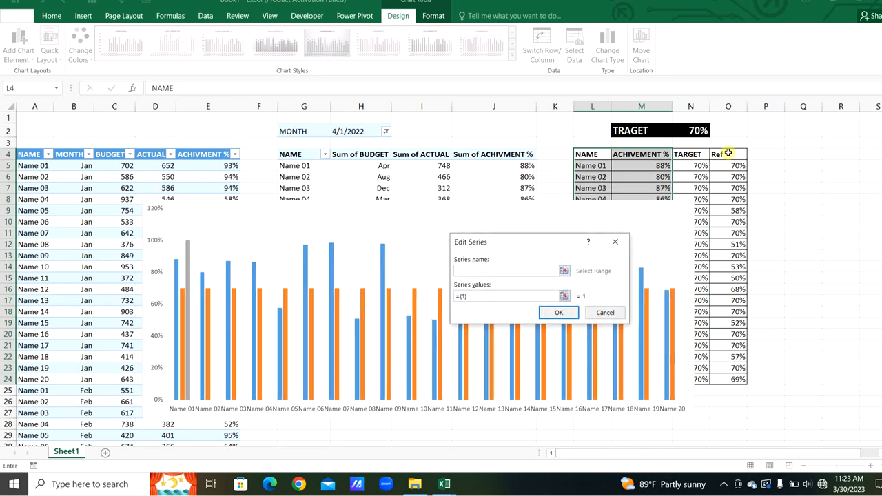
click(727, 153)
drag(486, 297, 456, 296)
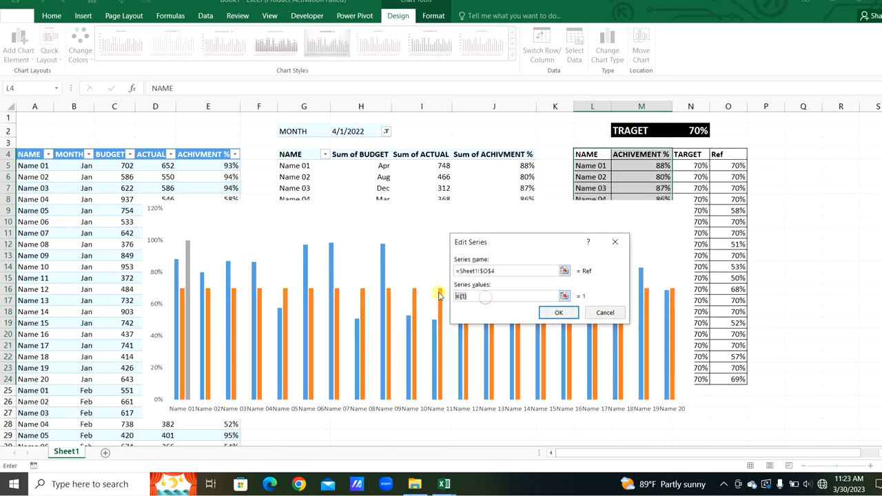
drag(723, 166, 730, 376)
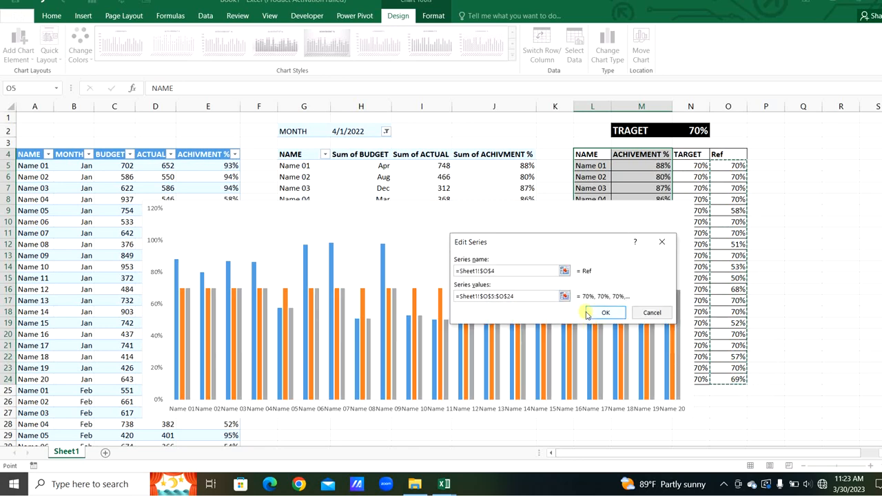
click(598, 313)
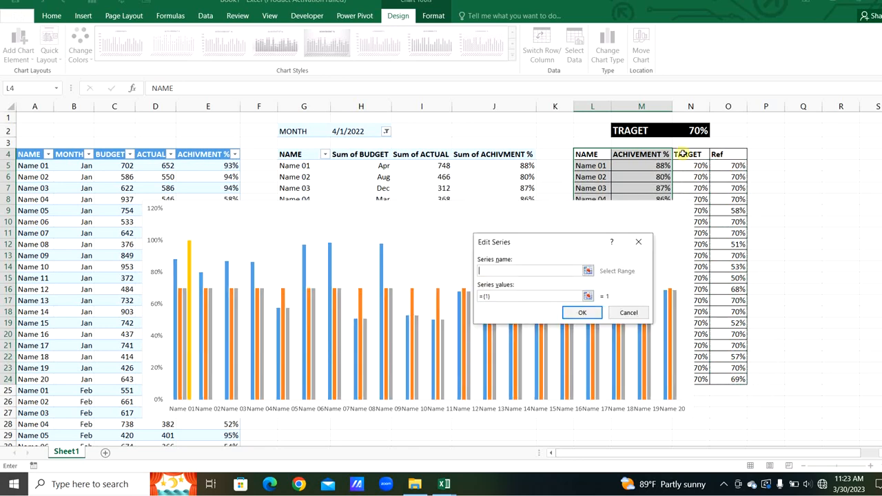
- Add a second achievement series named from M4 with values M5:M24
click(651, 160)
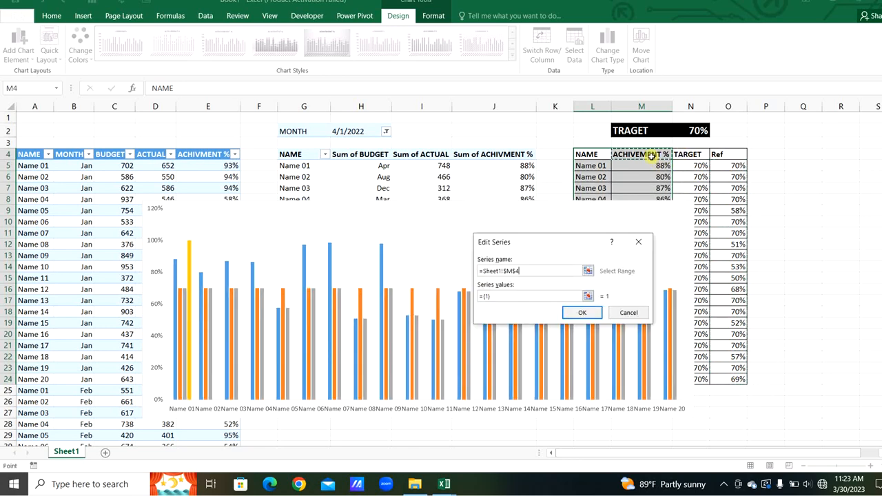
click(529, 296)
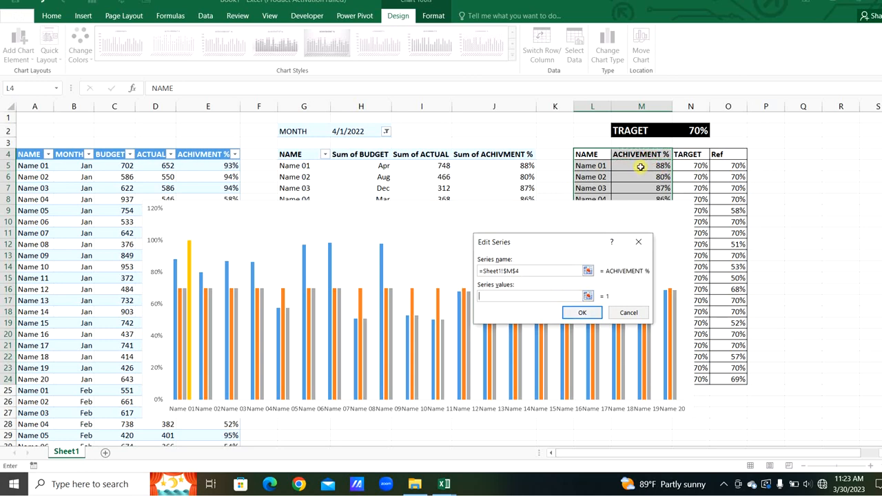
drag(641, 166, 664, 380)
click(582, 313)
- Add a second target series named from N4 with values N5:N24 and close the data source dialog
click(376, 276)
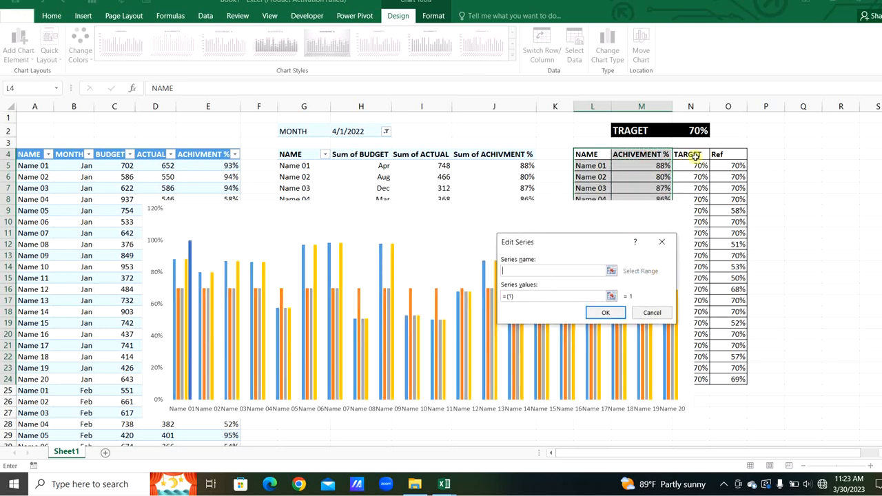
click(691, 154)
click(575, 296)
drag(700, 167, 703, 379)
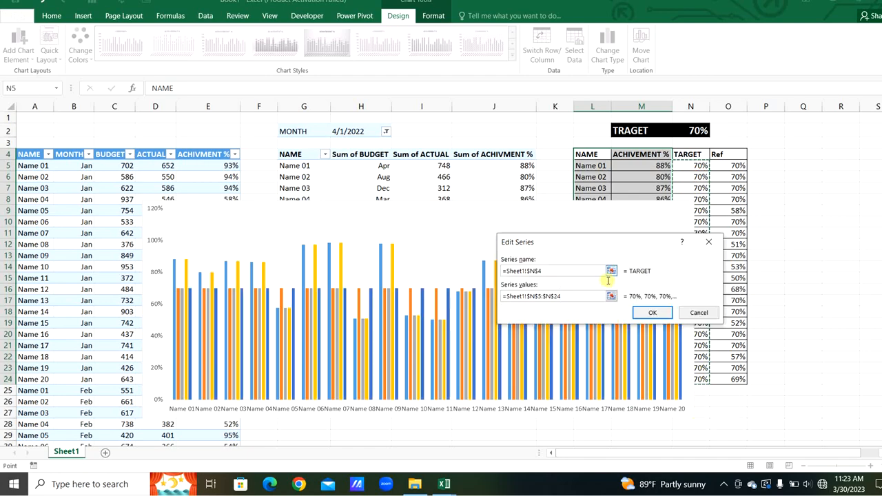
click(650, 312)
click(624, 360)
- Change the chart to a combo type with the second ACHIVEMENT % and TARGET series shown as lines
right_click(472, 227)
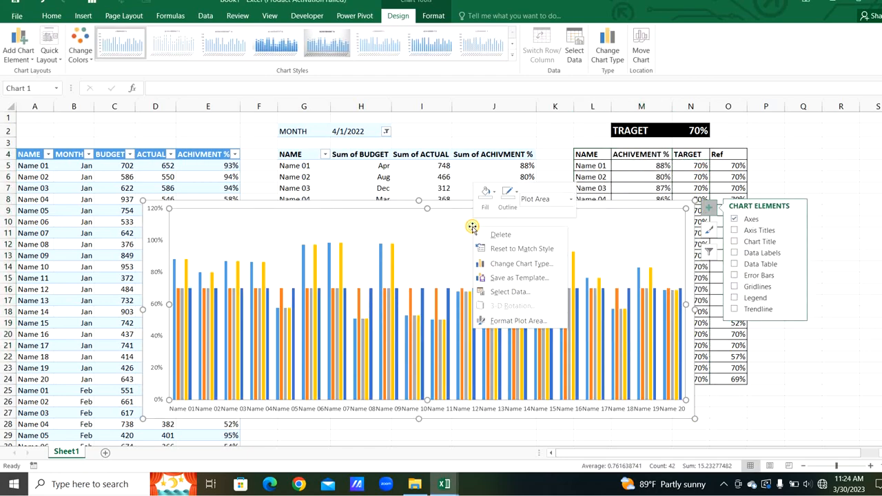
click(499, 264)
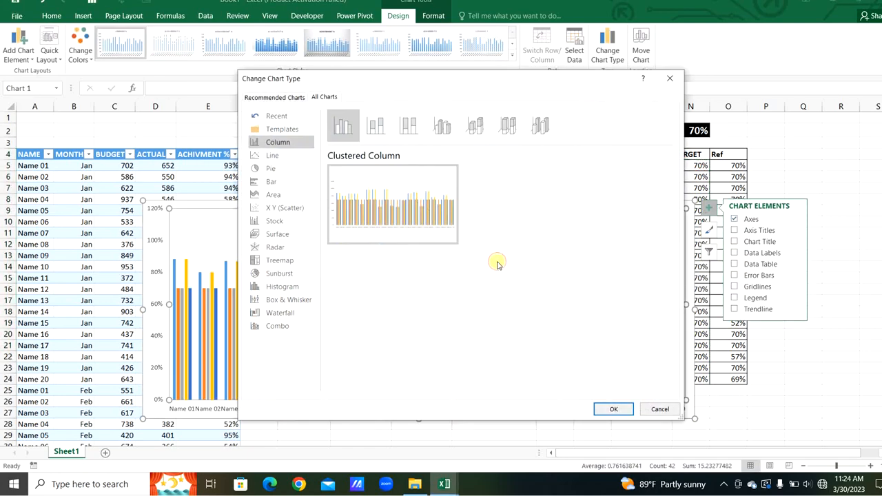
click(282, 326)
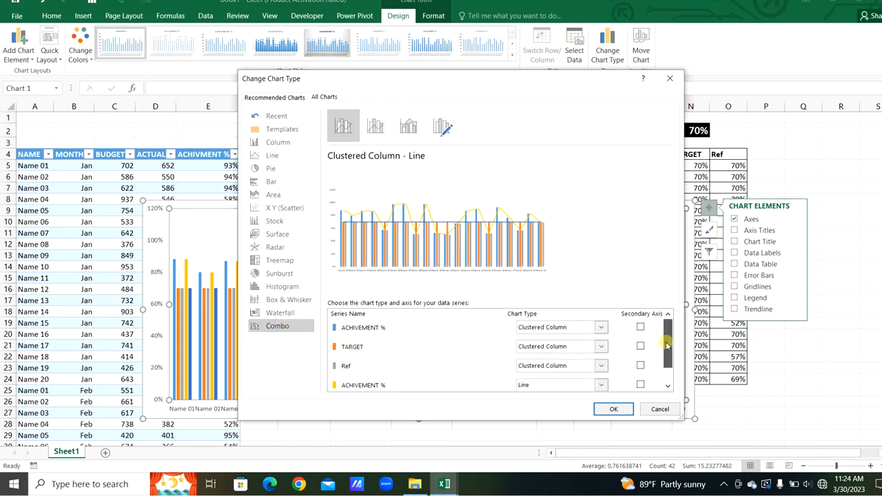
drag(665, 351, 667, 360)
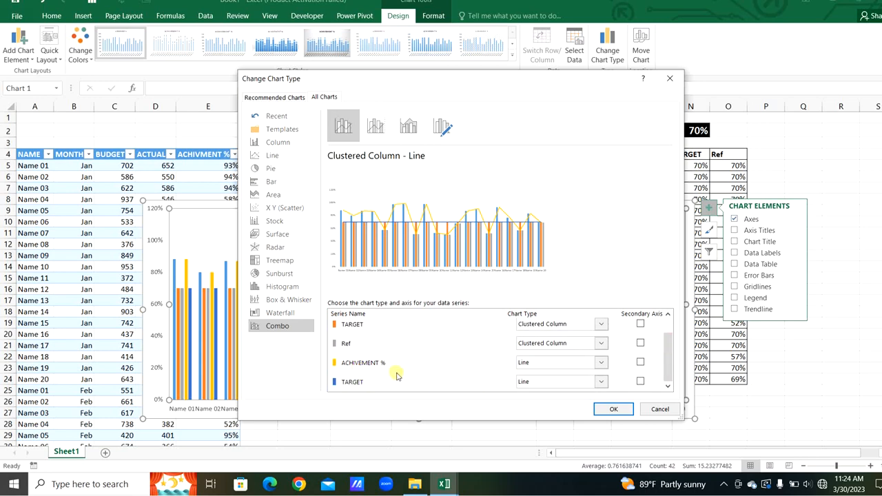
click(599, 364)
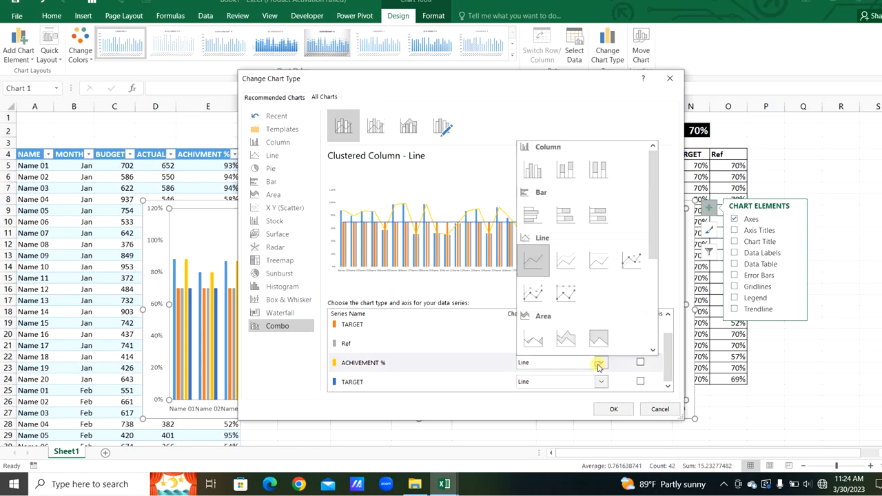
click(535, 262)
click(601, 379)
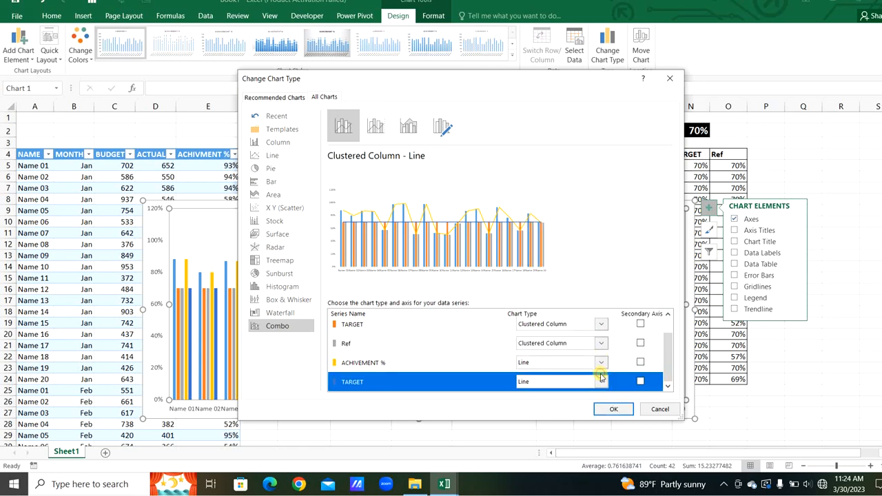
click(614, 409)
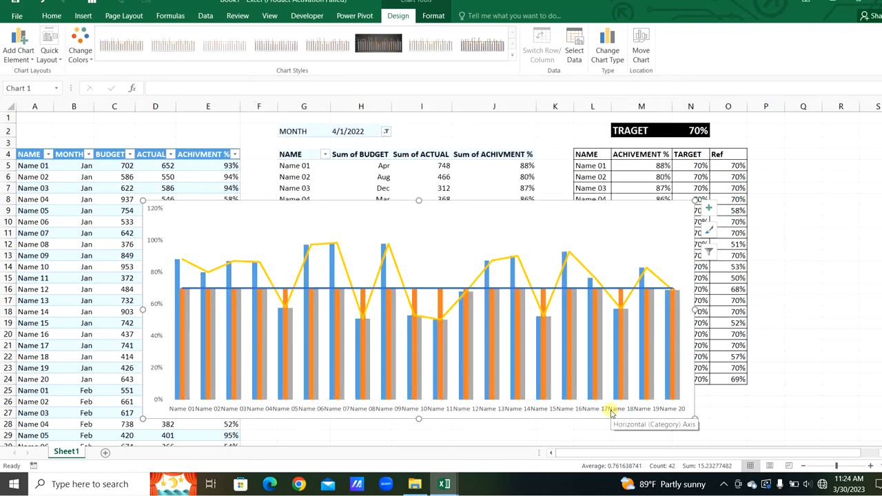
right_click(440, 262)
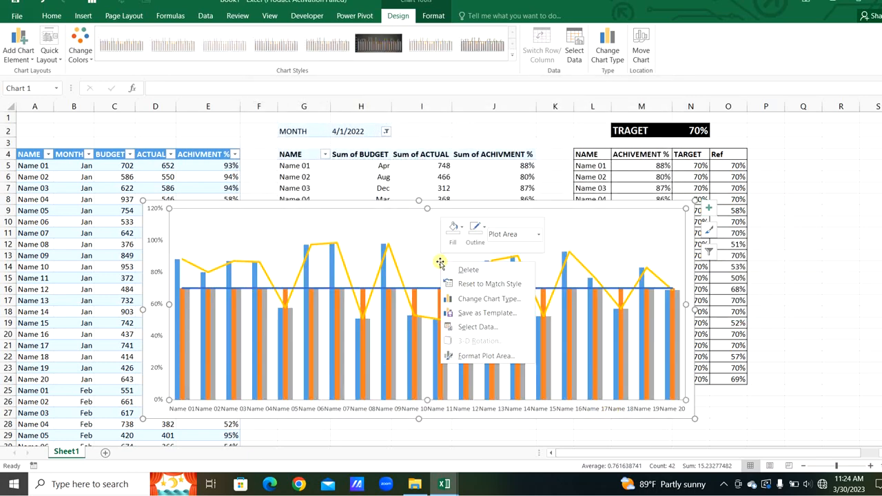
click(479, 328)
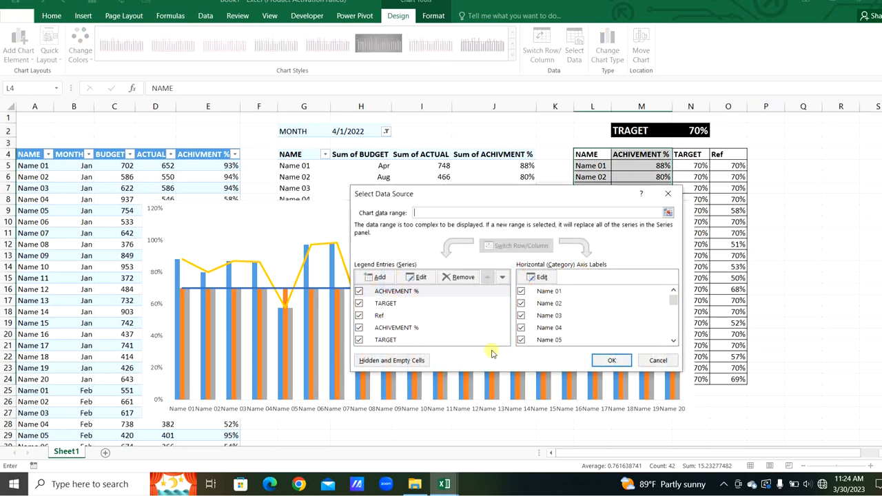
click(611, 361)
- Set the column series overlap to 100% and the gap width to 120%
double_click(518, 314)
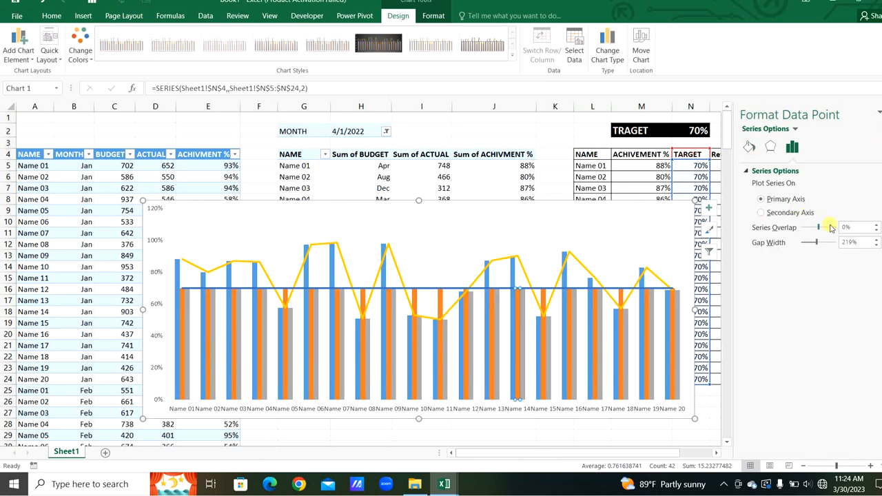
drag(855, 227, 830, 228)
key(Return)
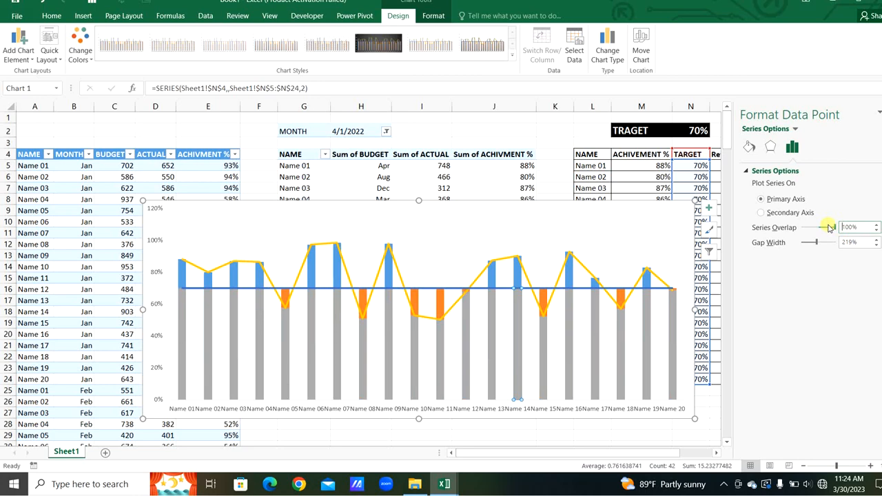
drag(860, 243, 794, 229)
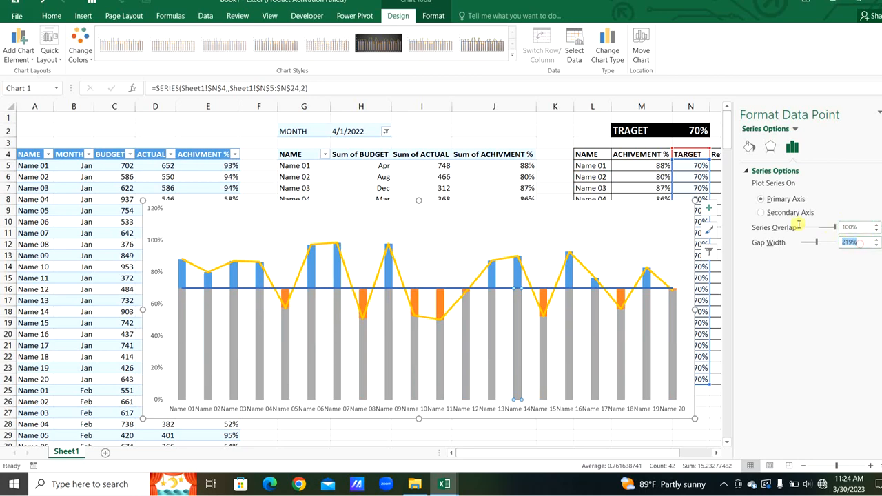
text(120)
key(Return)
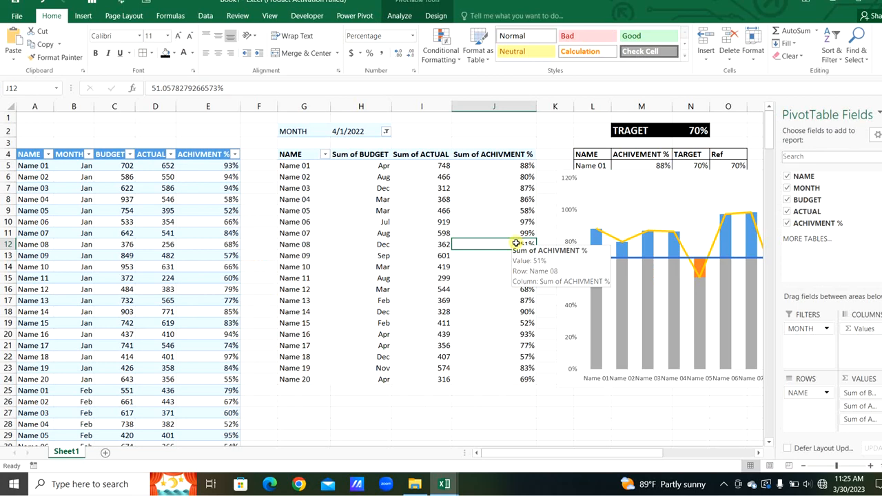
- Sort the pivot table's achievement percentages from smallest to largest
right_click(517, 243)
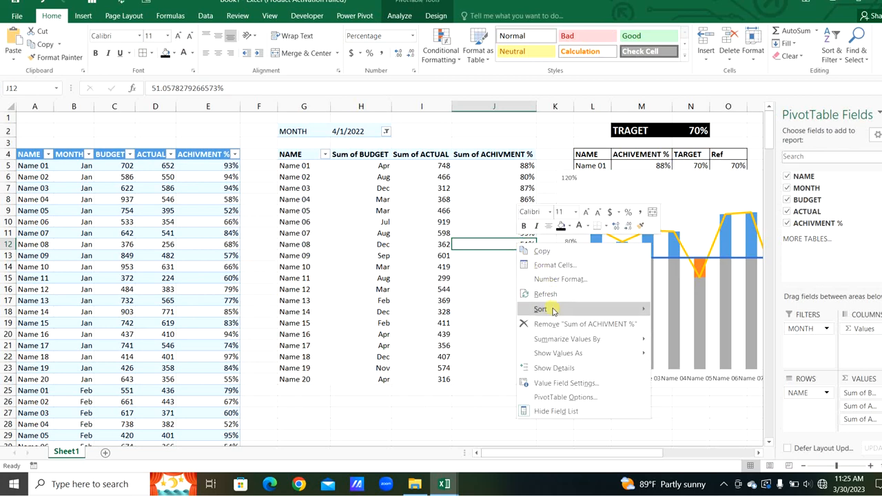
mouse_move(553, 311)
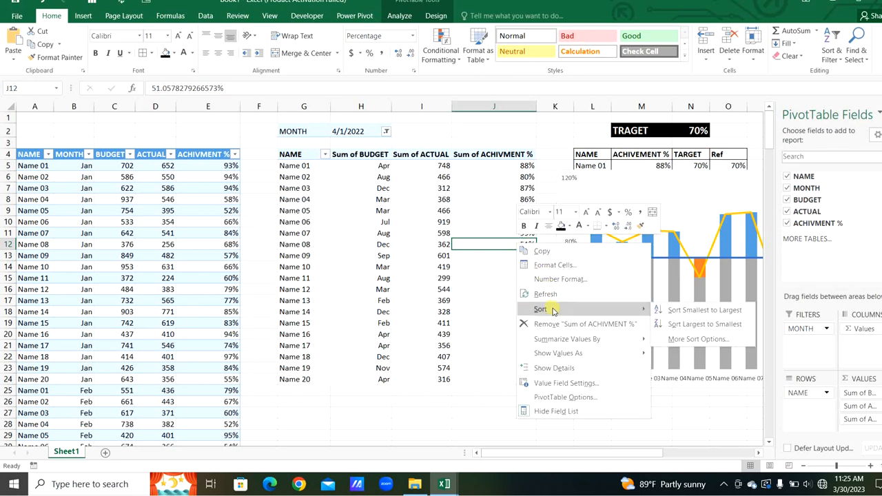
click(690, 312)
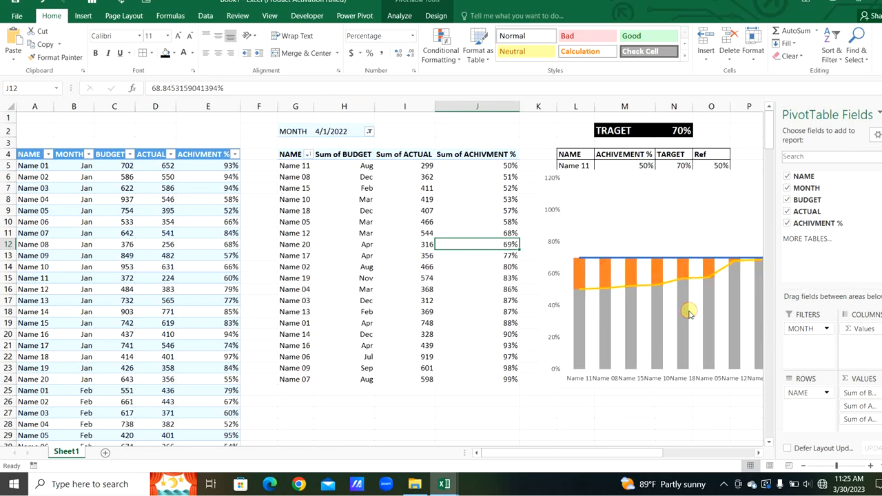
click(813, 173)
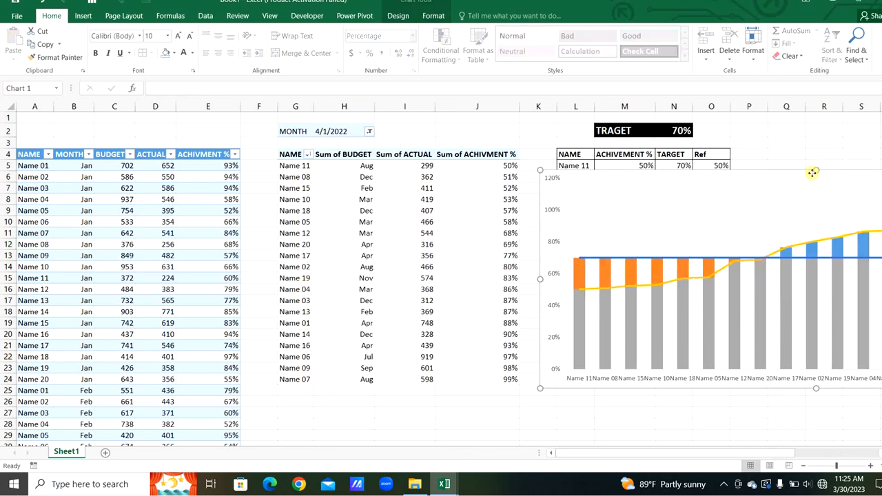
- Move the chart from Sheet1 onto a new worksheet named CHART
key(Delete)
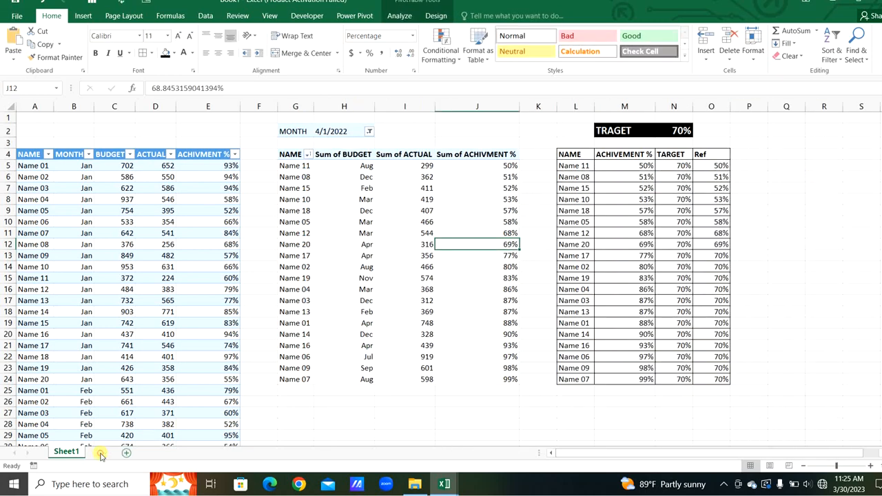
click(104, 452)
key(ctrl+v)
text(CHART)
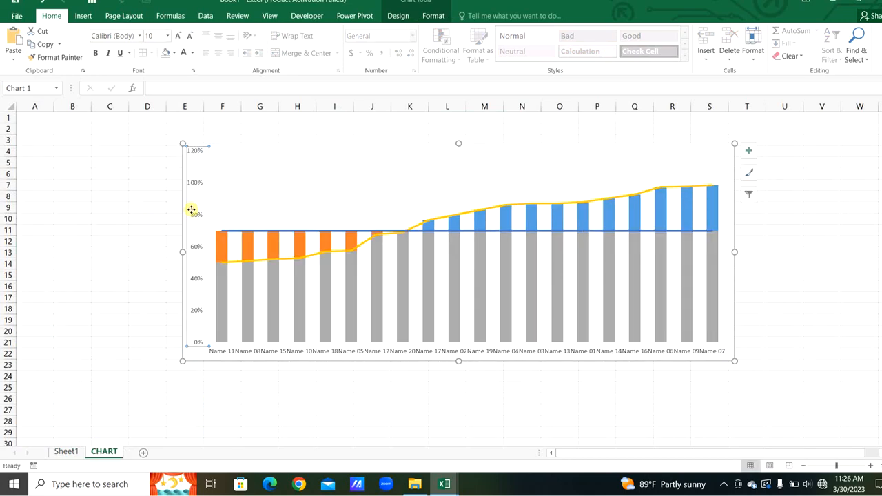
- Set the vertical axis maximum bound to 1
double_click(191, 211)
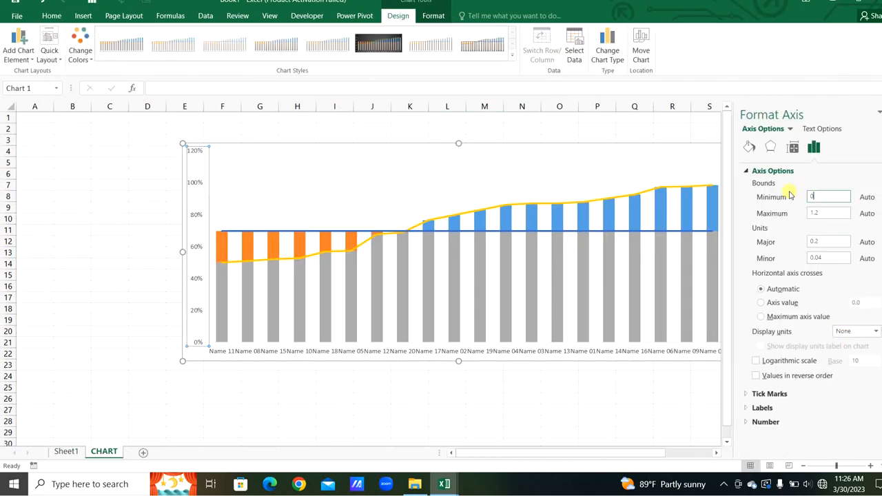
click(834, 216)
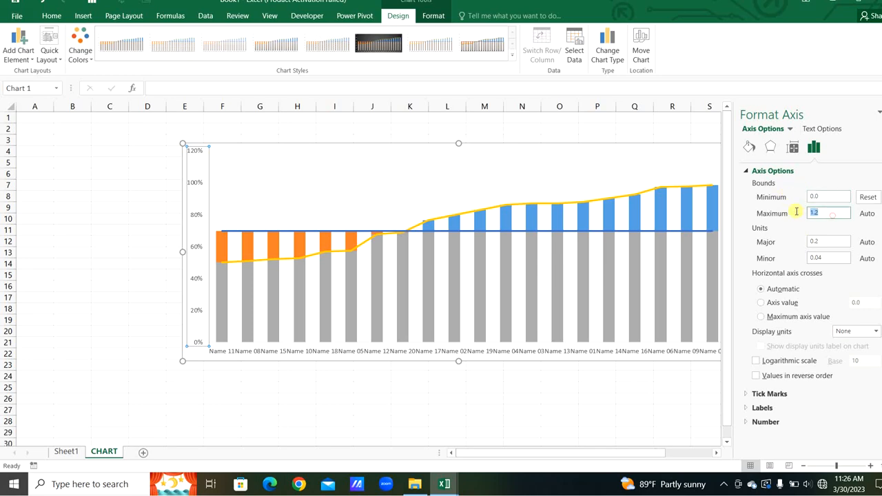
text(1)
key(Return)
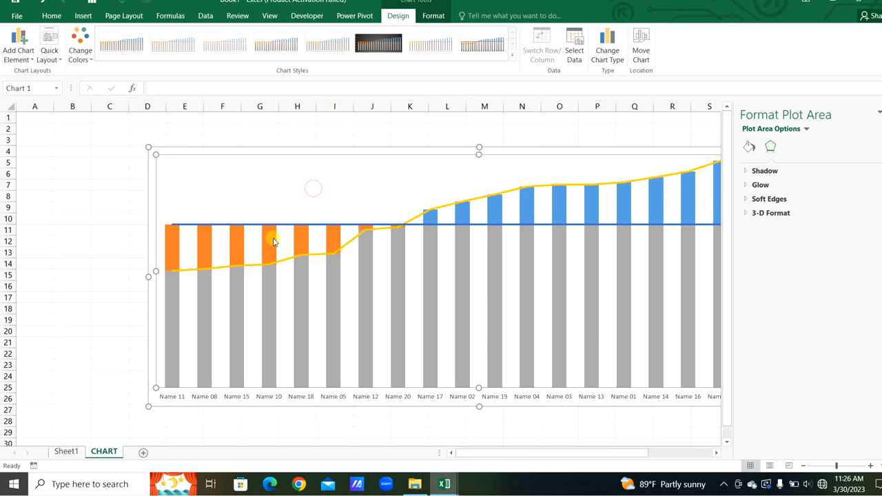
- Give the below-target gap columns a solid red fill
click(273, 239)
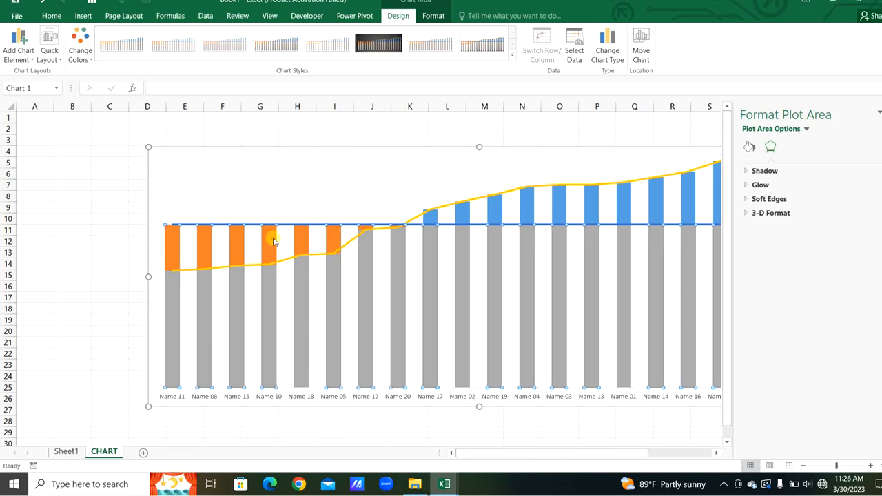
click(750, 146)
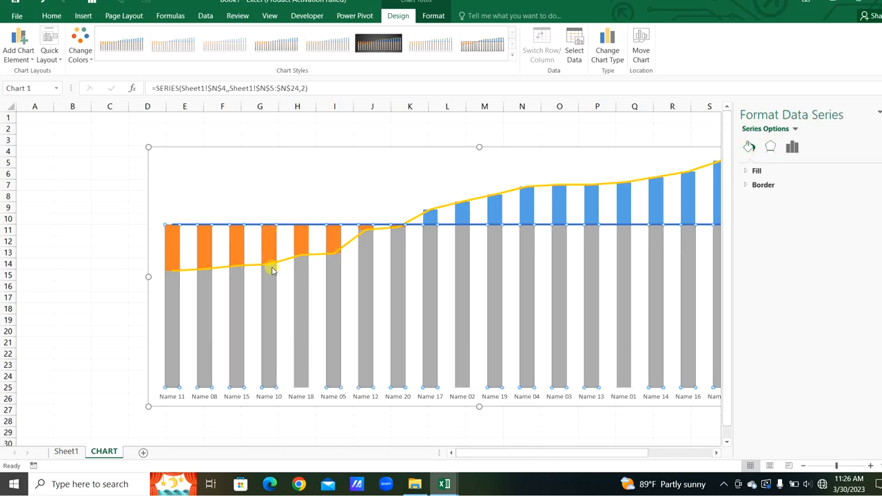
click(752, 171)
click(866, 289)
click(876, 291)
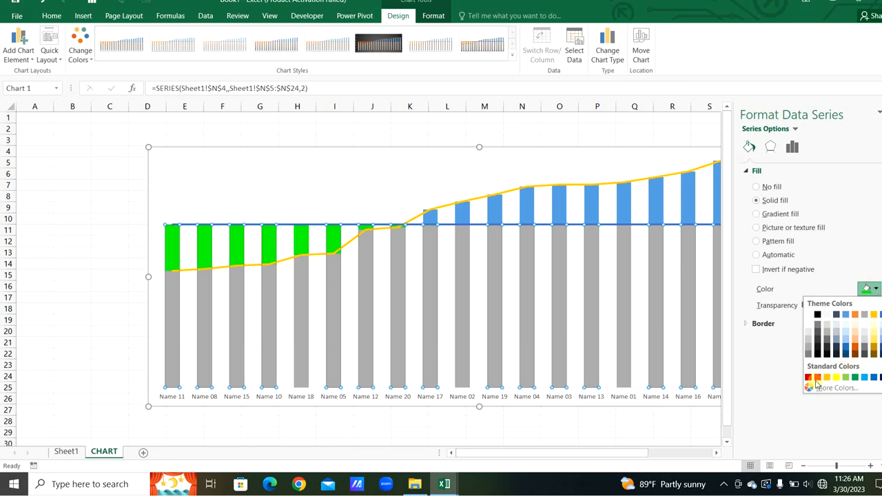
click(818, 379)
- Give the above-target columns a solid green fill
click(462, 204)
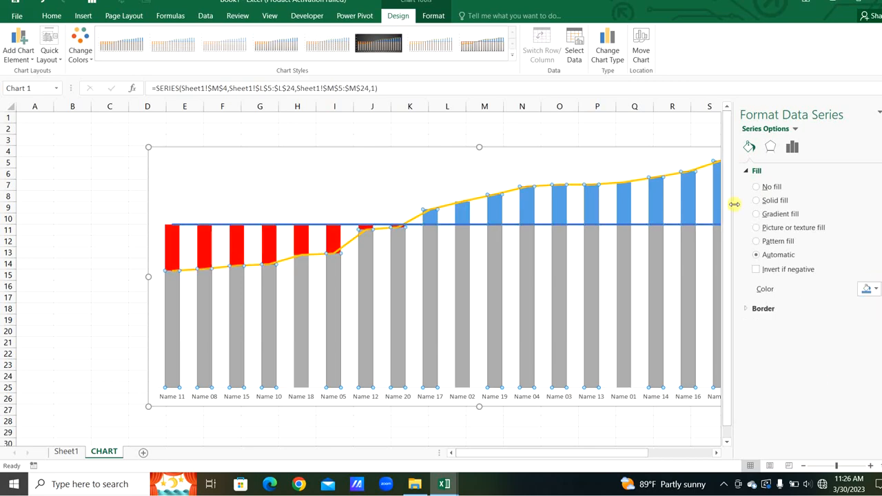
click(757, 201)
click(876, 290)
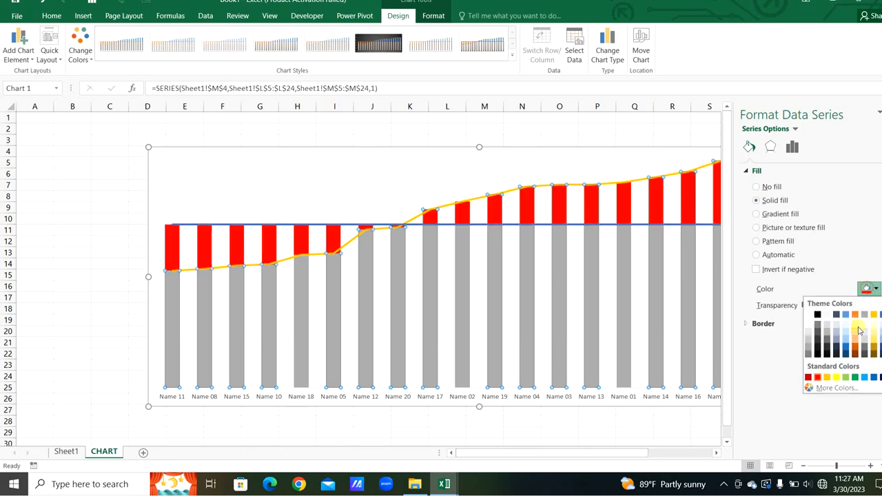
click(855, 379)
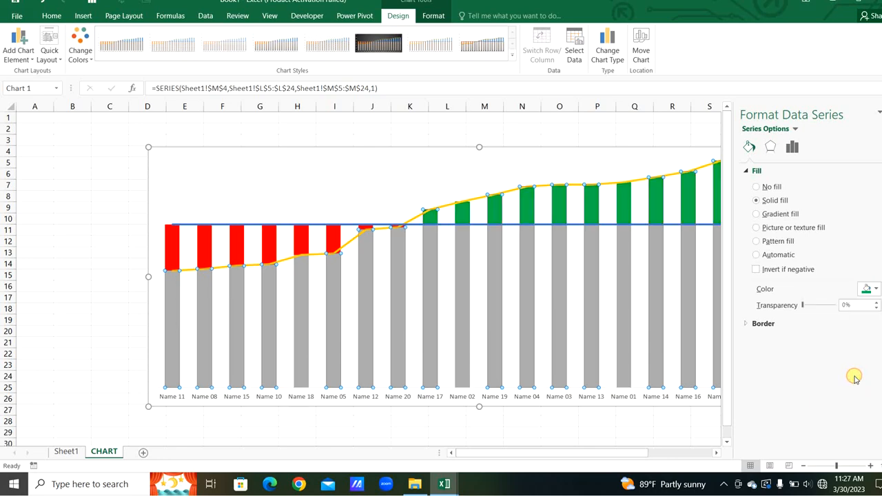
- Fill the grey base columns with solid blue, confirming a custom colour in the Colors dialog
click(400, 292)
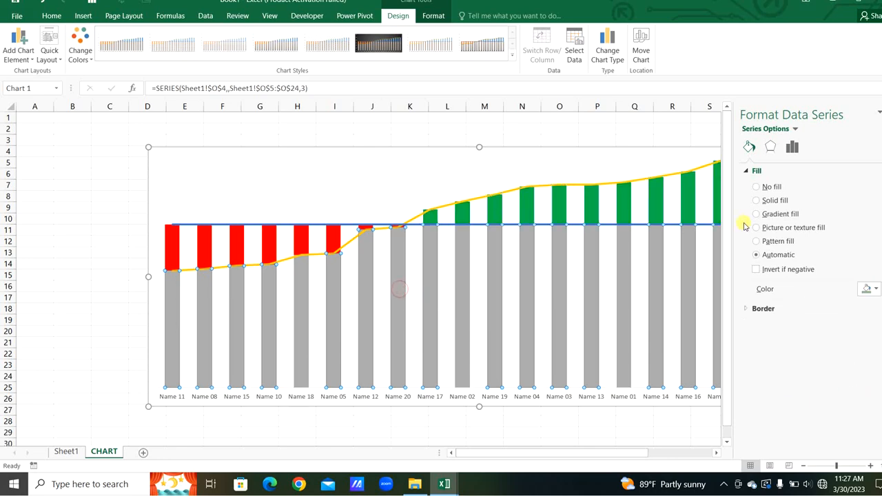
click(757, 202)
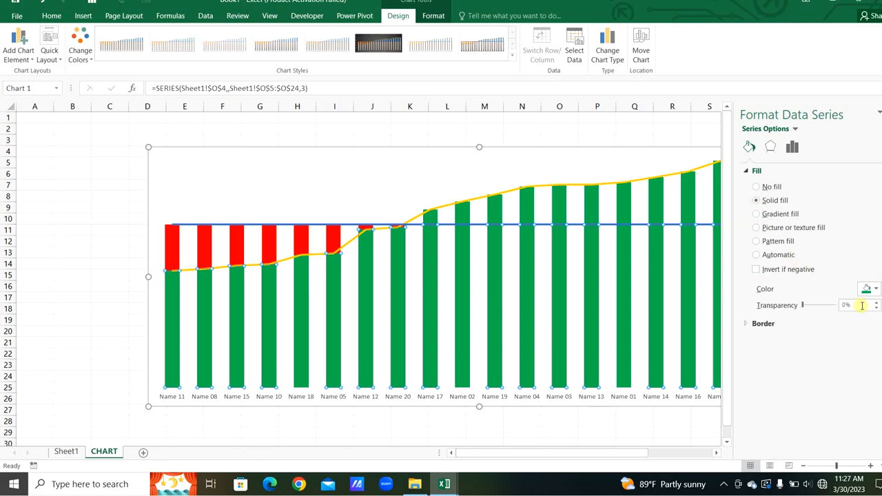
click(876, 289)
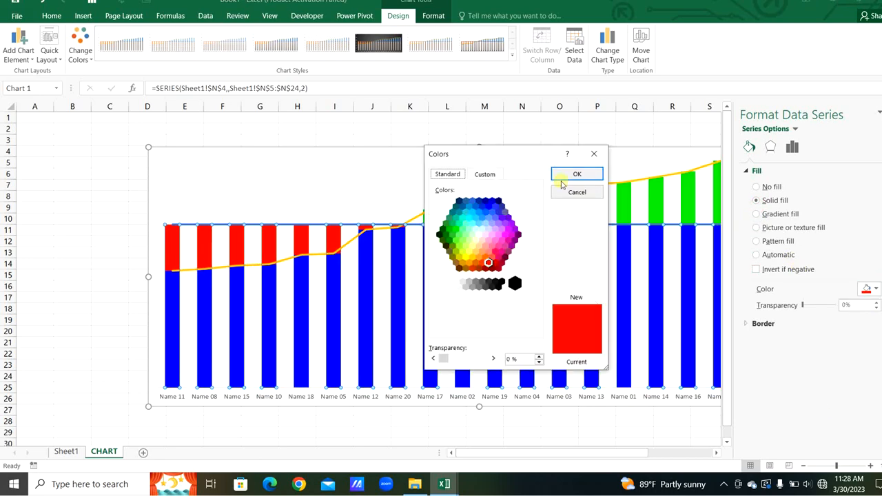
click(485, 174)
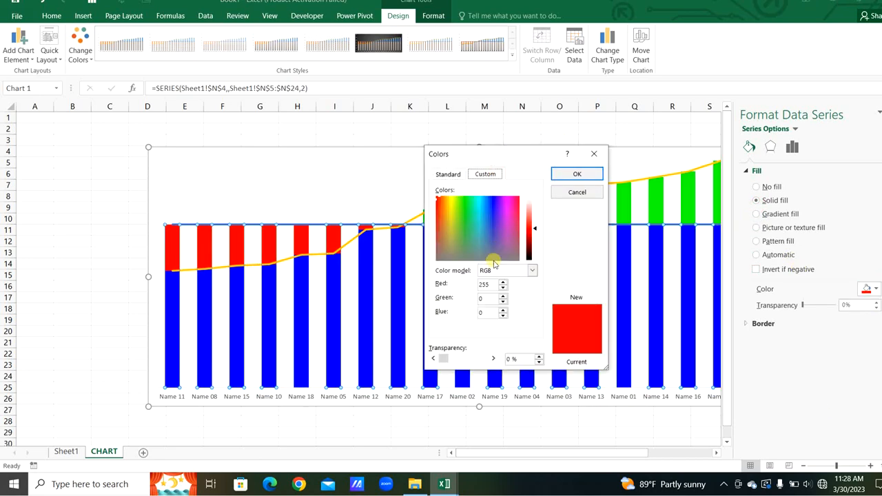
click(576, 175)
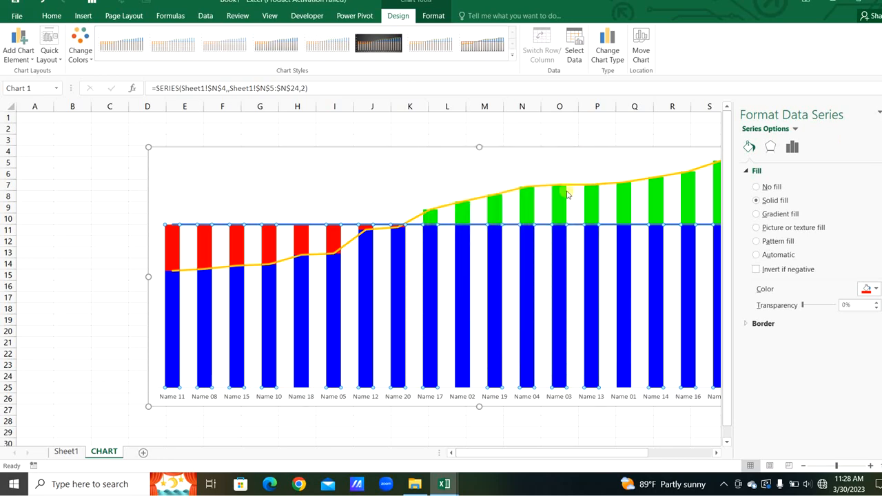
- Make the achievement line smoothed and set its width to 1.5 pt
click(292, 263)
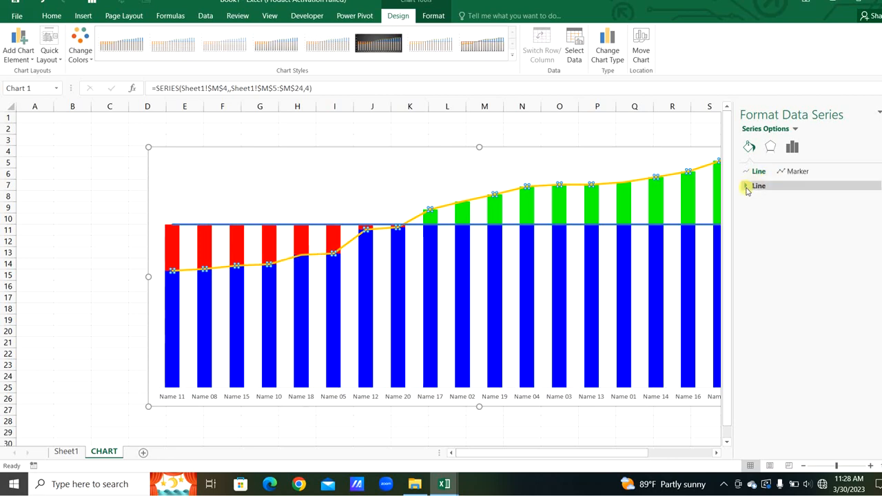
click(746, 187)
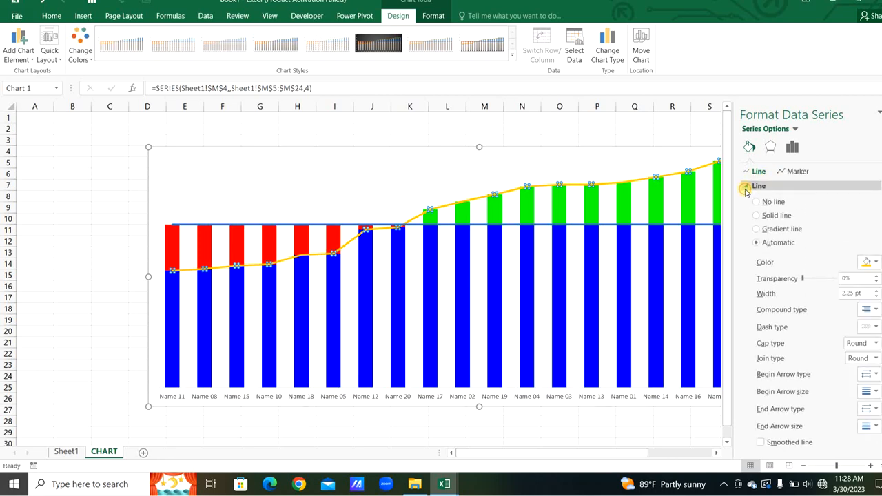
click(761, 443)
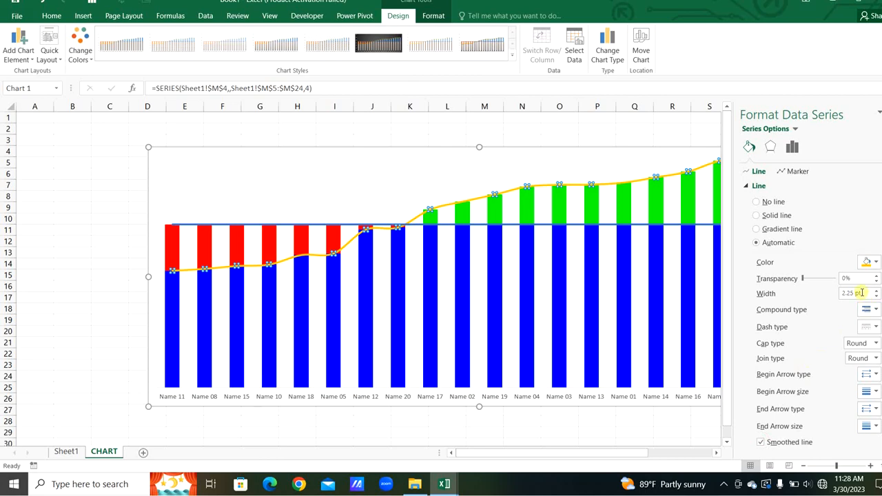
text(1)
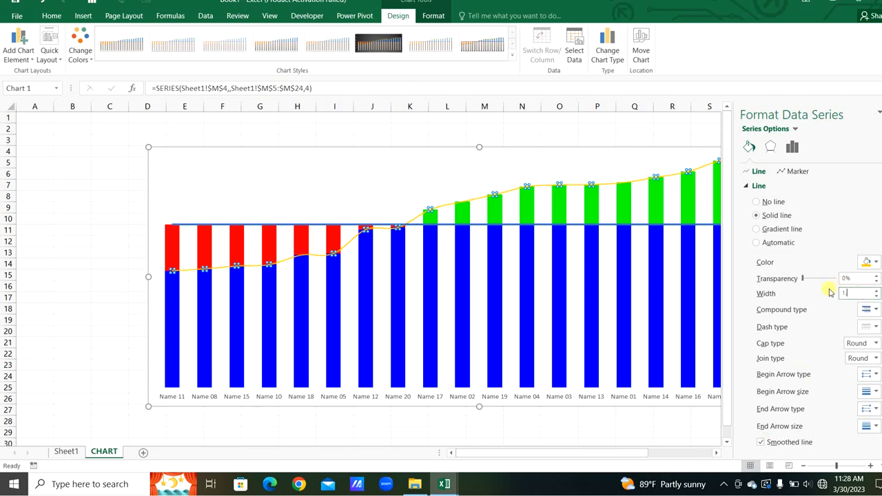
- Change the achievement line to a round-dot dash style in light yellow
click(866, 327)
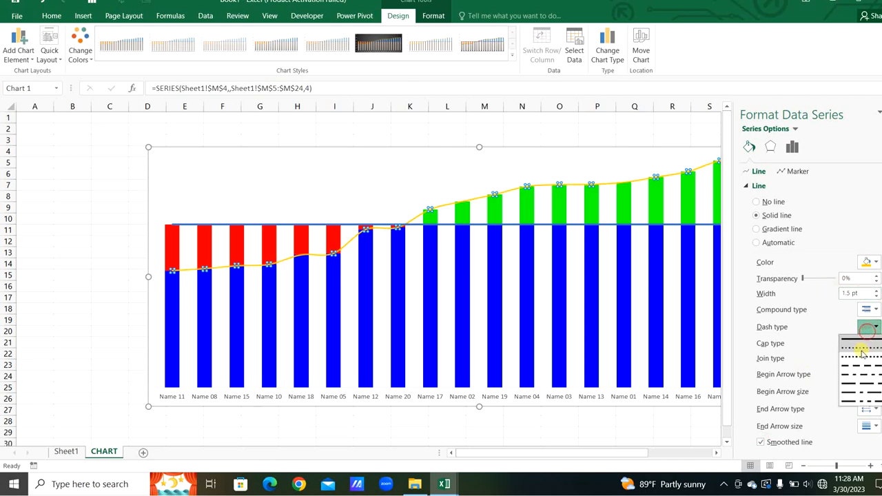
click(865, 344)
click(870, 263)
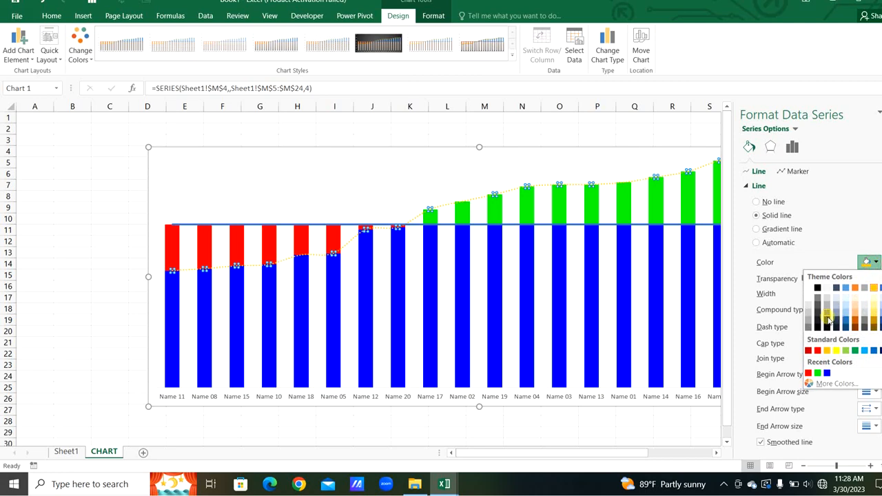
click(876, 314)
- Add data labels to the achievement line and open their label options
click(538, 184)
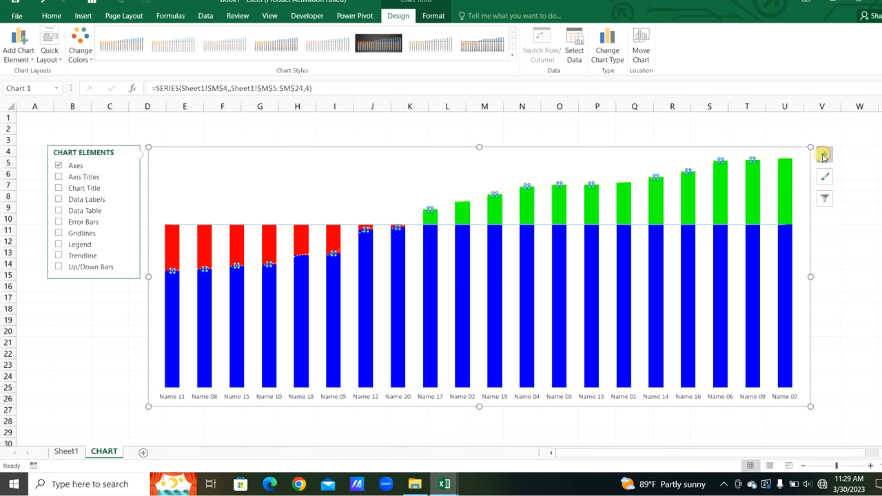
click(59, 200)
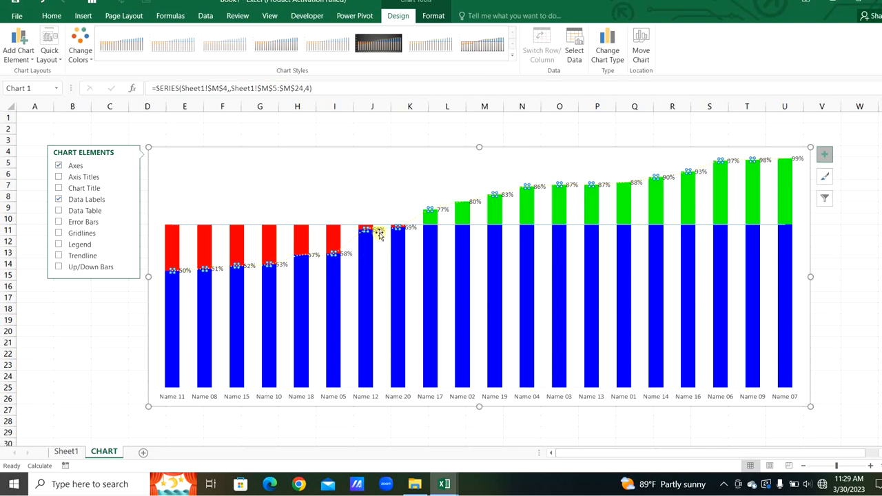
double_click(380, 230)
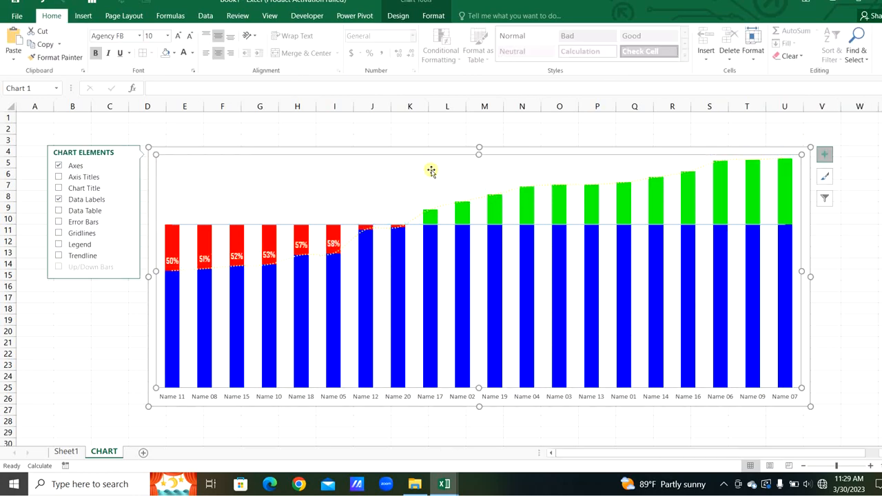
click(431, 169)
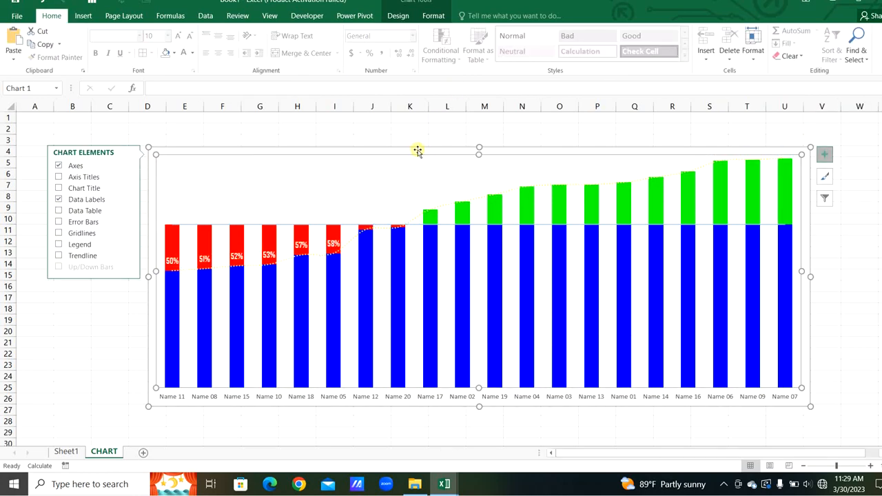
- Remove the chart area's fill and outline
click(433, 15)
click(431, 30)
click(431, 166)
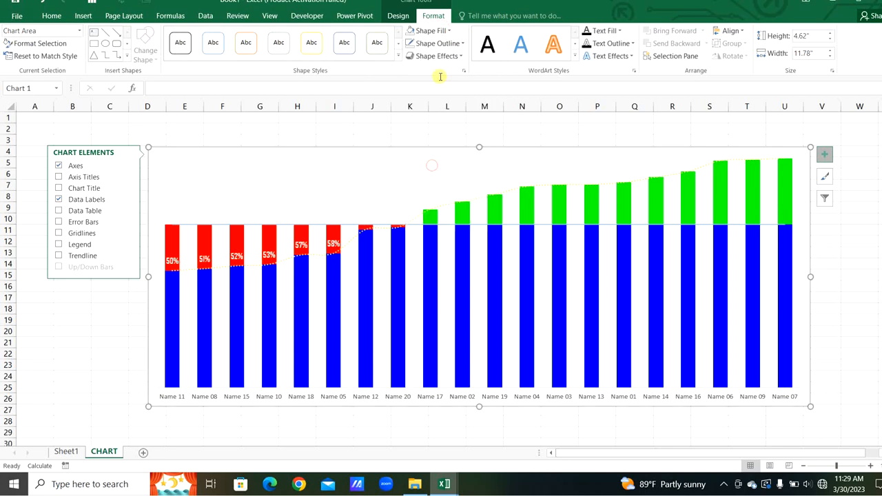
click(427, 47)
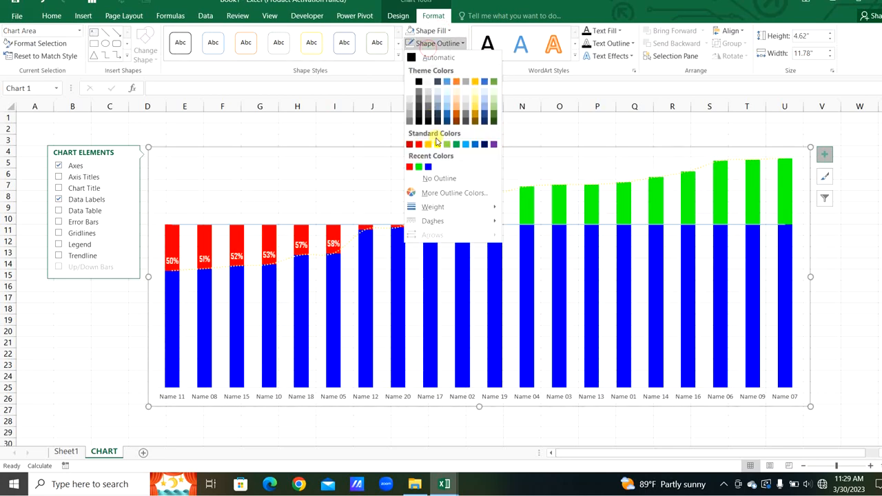
click(435, 178)
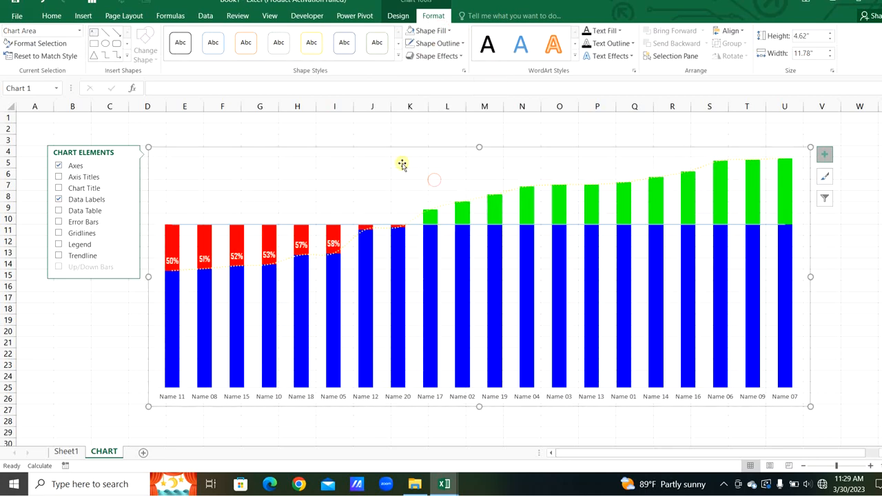
- Select all cells on the CHART sheet and fill them black
click(316, 122)
key(ctrl+a)
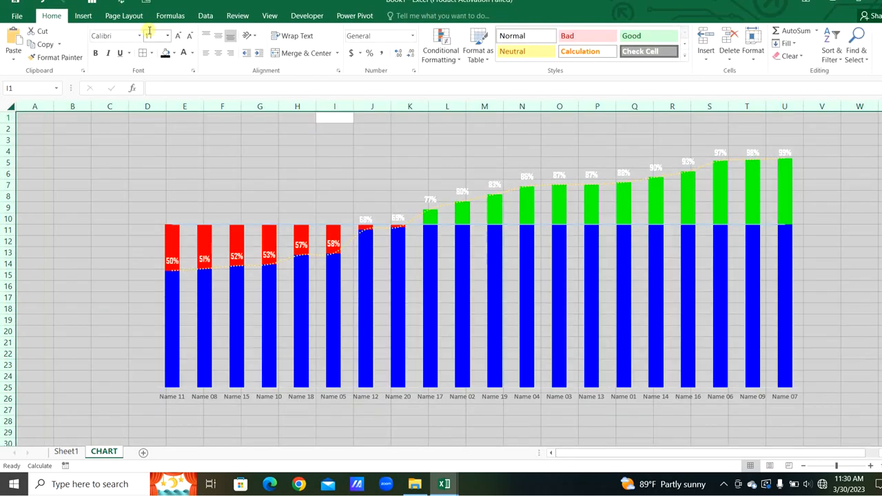
click(174, 53)
- Hide the worksheet gridlines on the CHART sheet
click(270, 15)
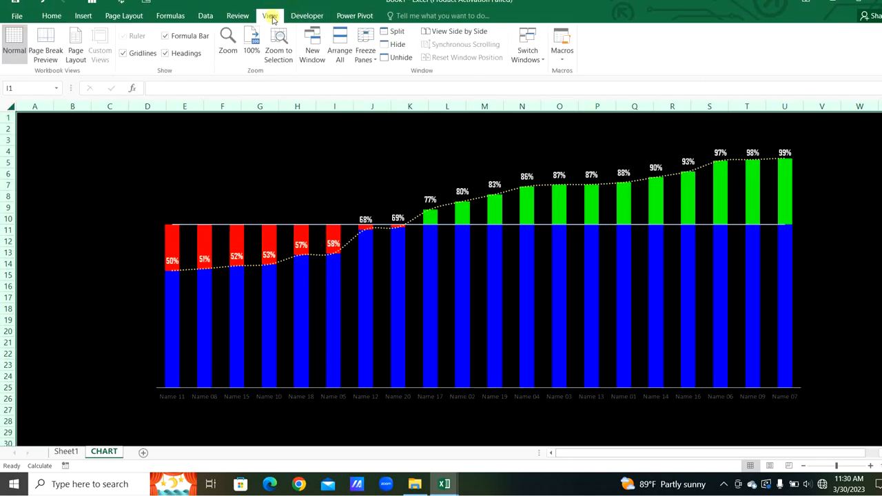
click(164, 54)
click(51, 15)
click(98, 187)
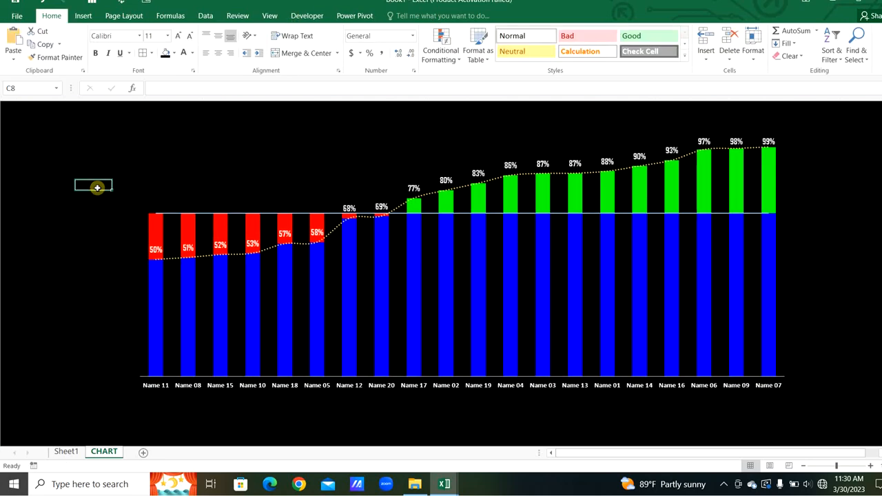
- Insert a MONTH slicer for the pivot table and paste it onto the CHART sheet
click(67, 451)
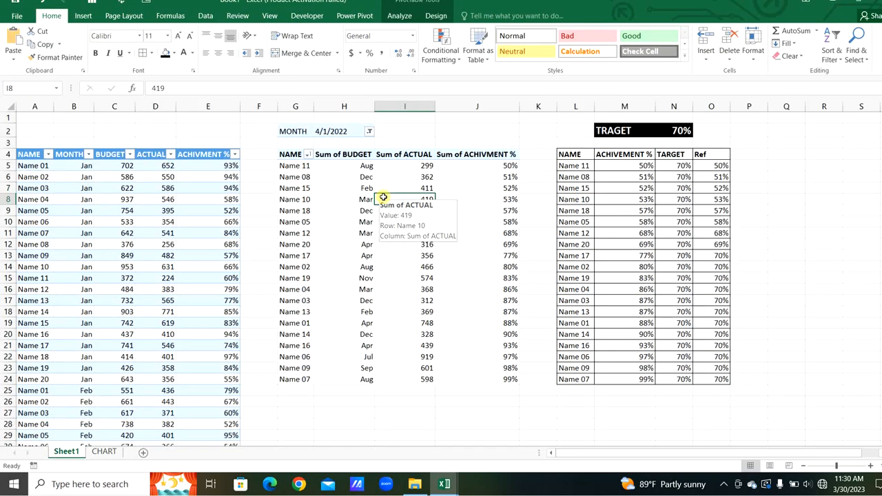
click(83, 15)
click(623, 51)
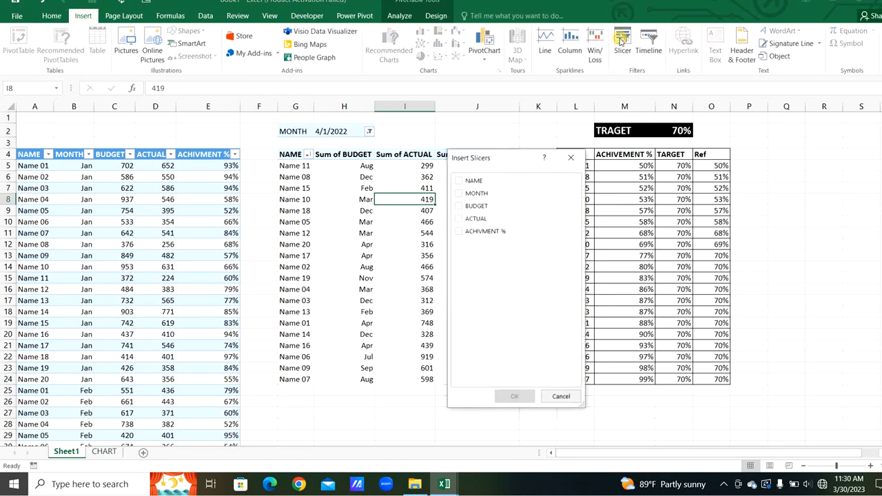
click(460, 194)
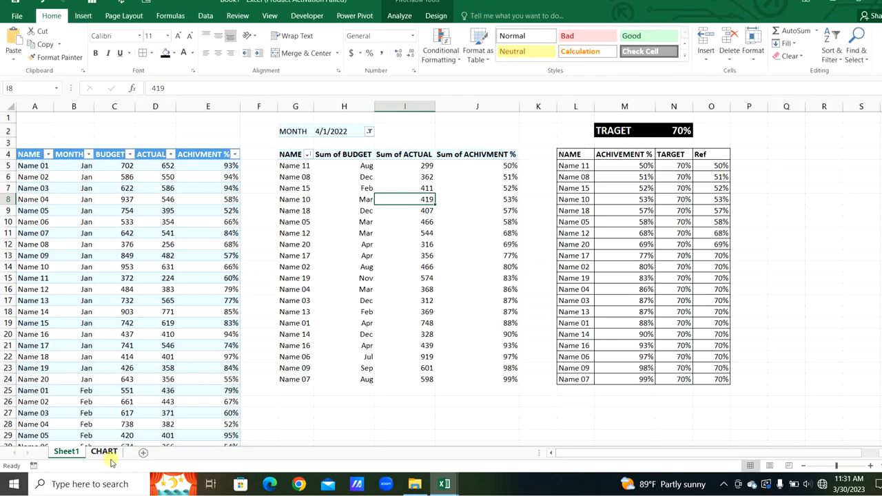
click(105, 452)
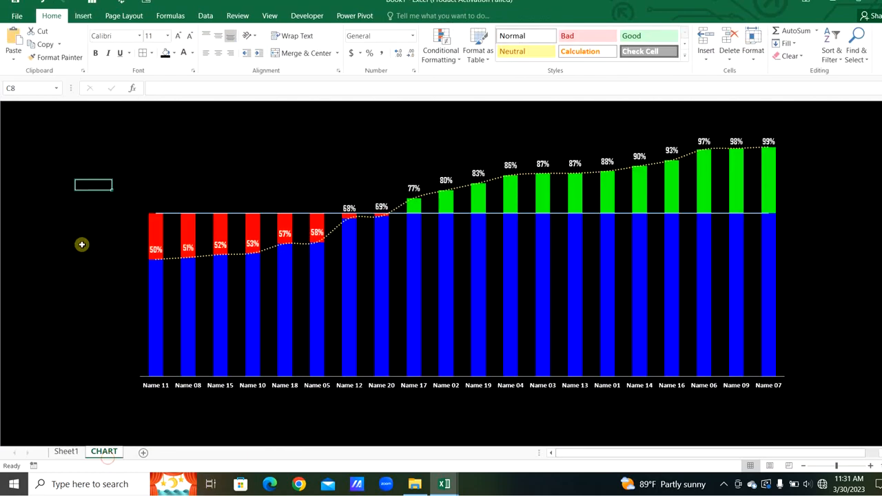
key(ctrl+v)
- Open the slicer's settings and hide its header and items with no data
right_click(107, 179)
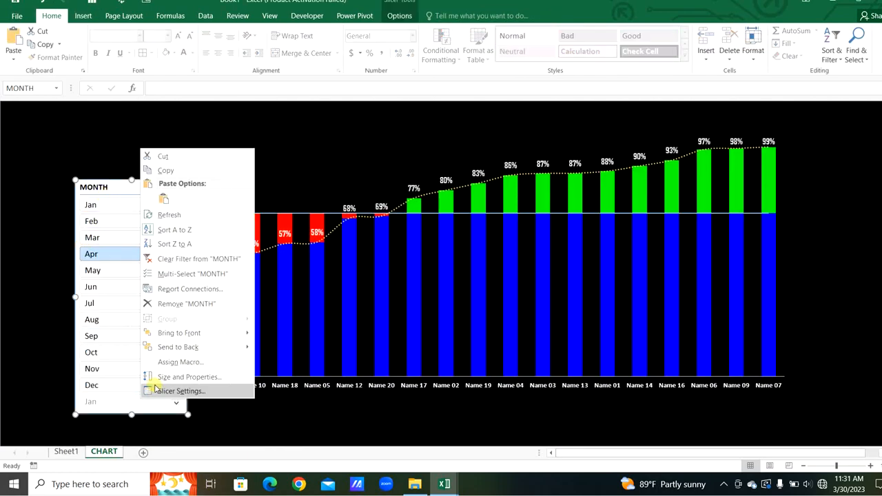
click(176, 390)
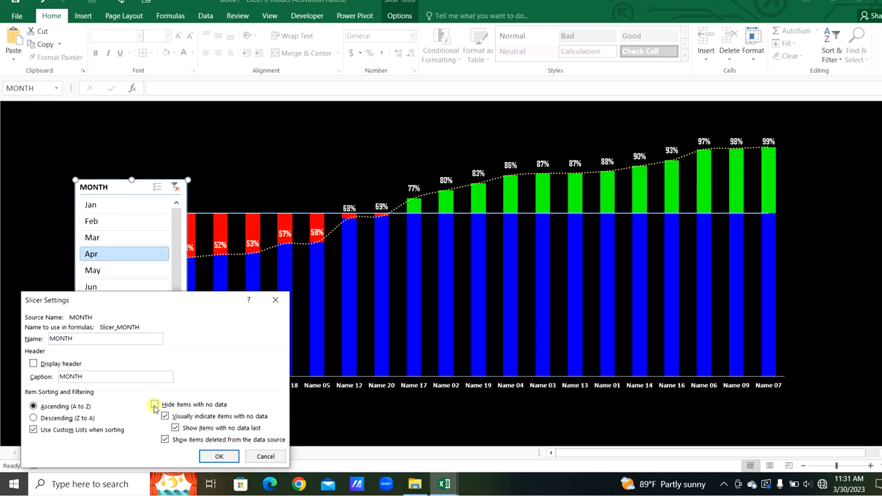
click(155, 405)
click(220, 457)
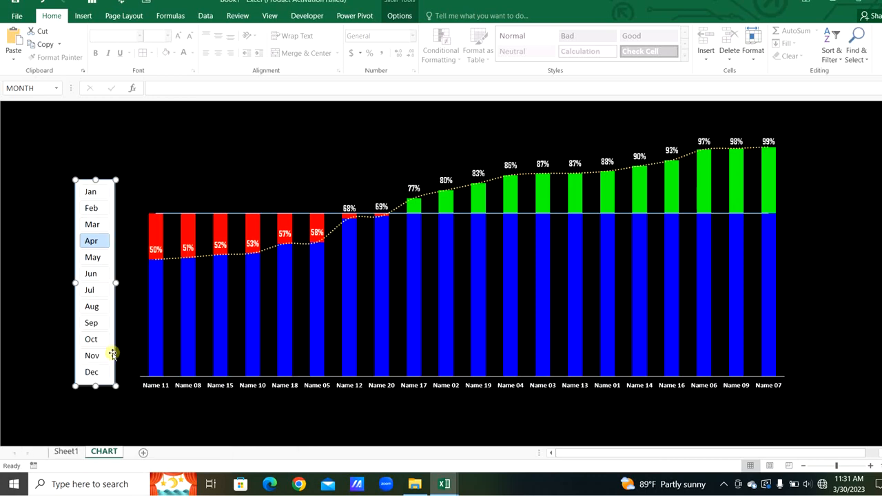
- Create a new slicer style and give the Whole Slicer element a black fill
right_click(112, 354)
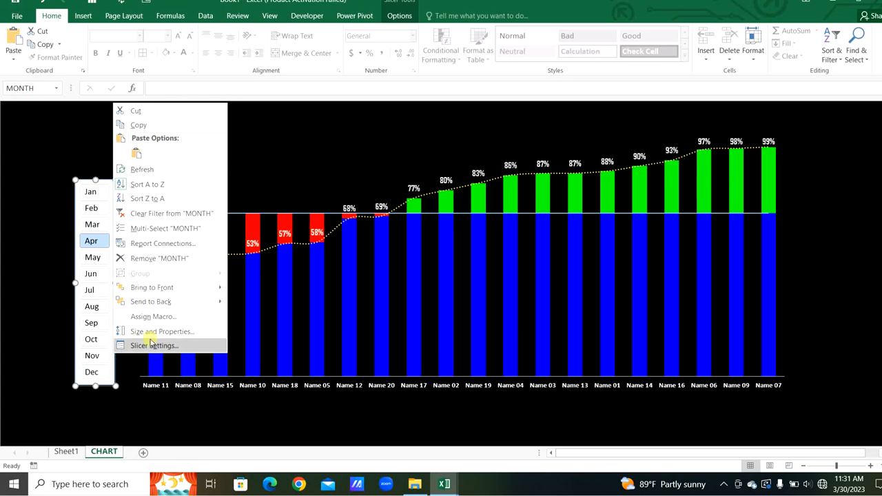
click(399, 15)
click(342, 56)
click(160, 122)
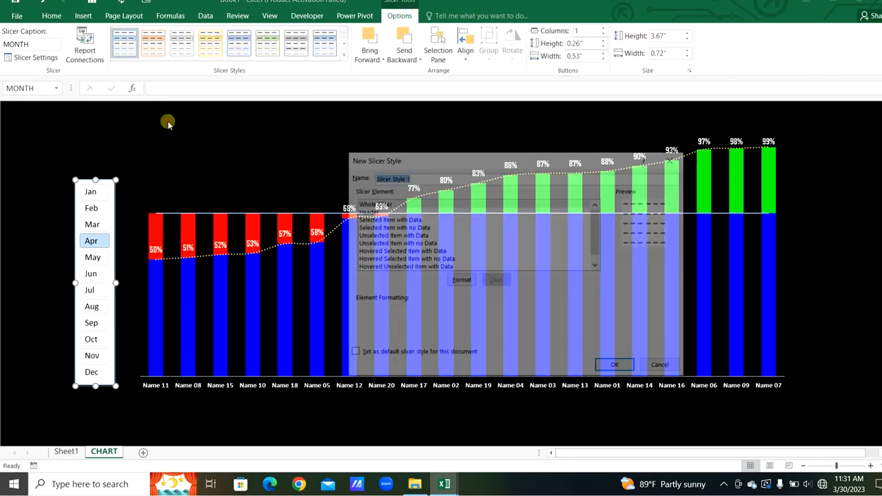
click(372, 204)
click(460, 279)
click(390, 177)
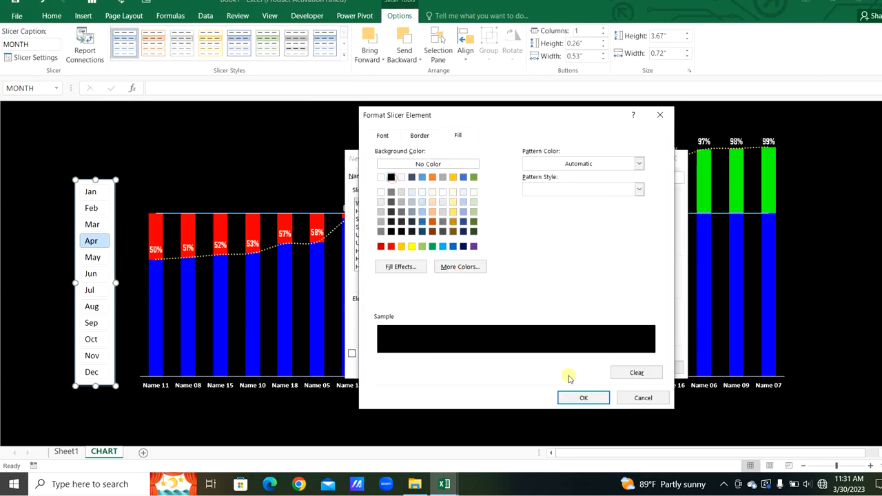
click(584, 398)
- Fill the Selected Item with Data element green and the Unselected Item with Data element gray
click(459, 217)
click(459, 279)
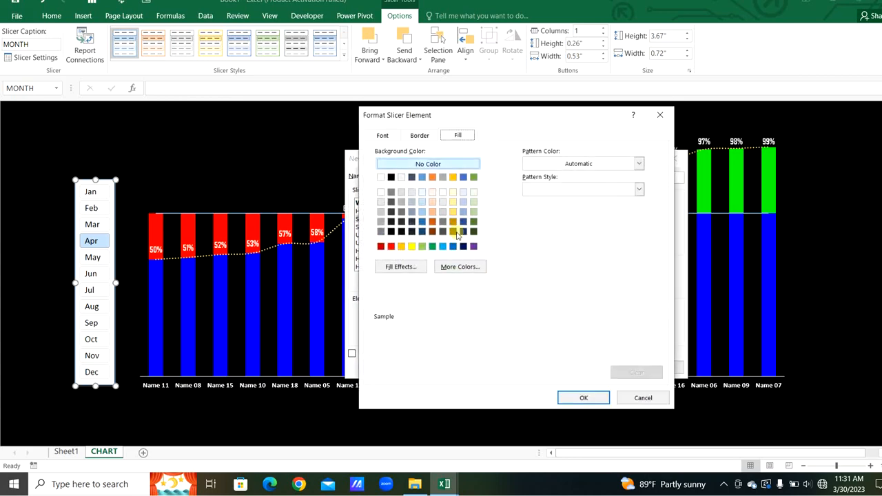
click(432, 247)
click(584, 397)
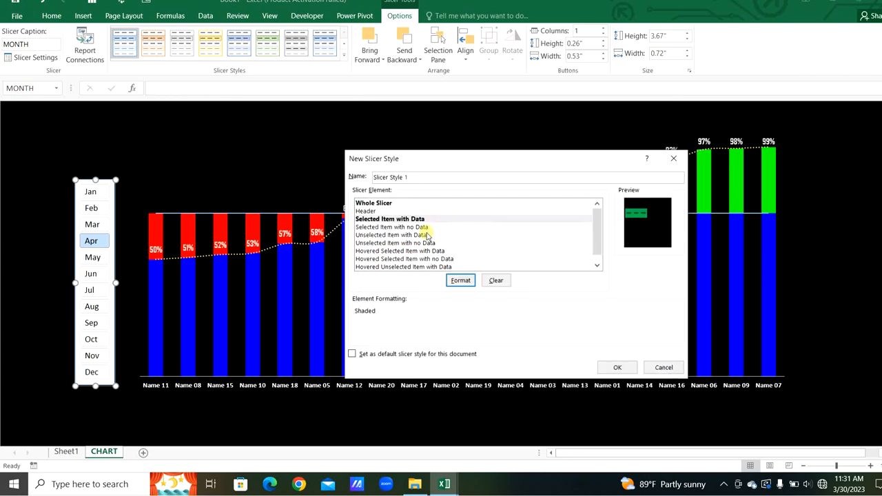
click(426, 233)
click(459, 280)
click(415, 210)
click(584, 397)
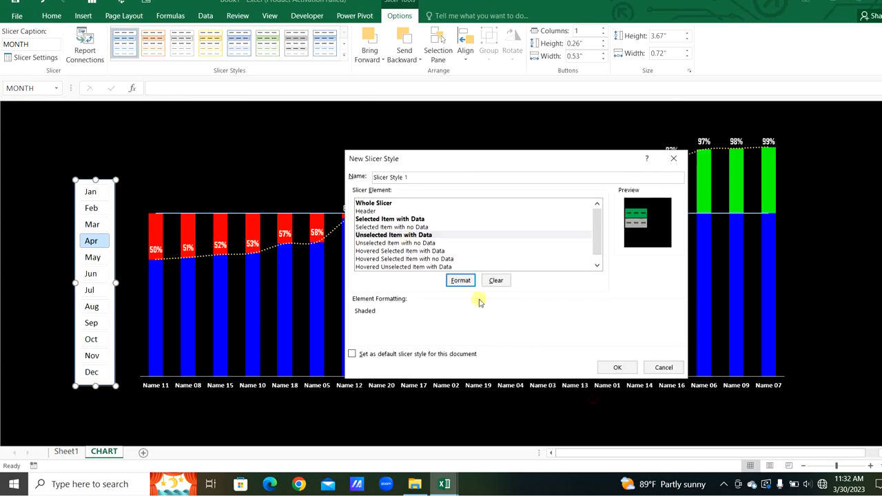
- Give the Hovered Selected and Hovered Unselected Item with Data elements light fills
click(420, 249)
click(459, 280)
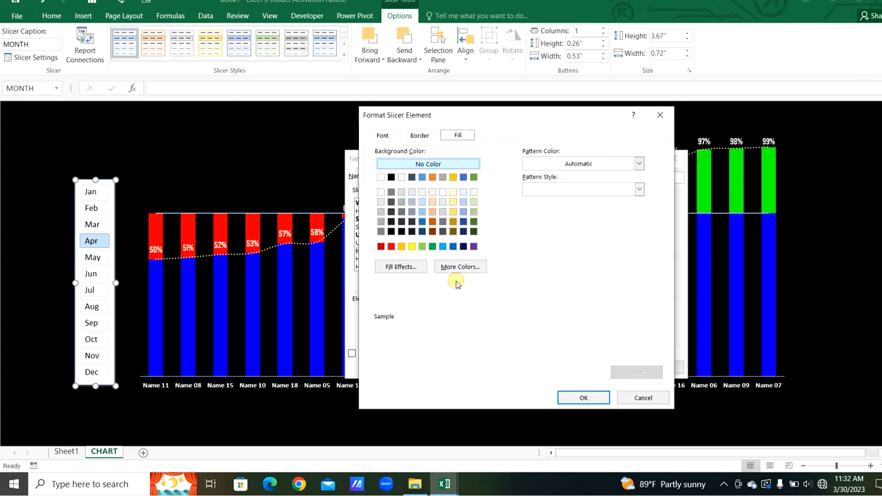
click(465, 211)
click(584, 398)
click(431, 263)
click(459, 280)
click(473, 212)
click(431, 202)
click(584, 397)
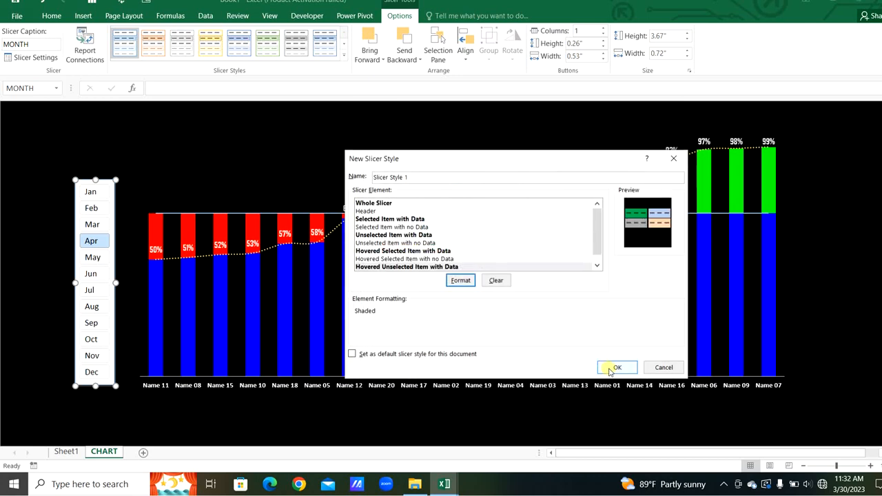
- Save the new slicer style and apply it to the MONTH slicer
click(616, 367)
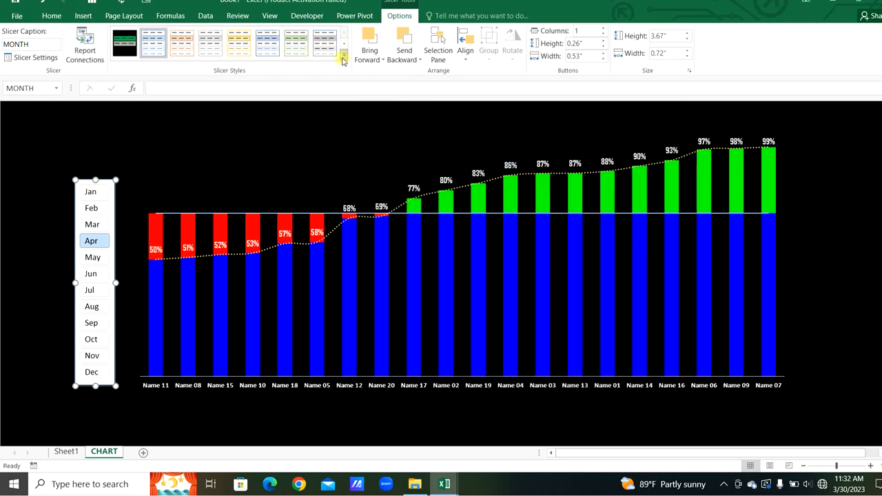
click(343, 60)
click(122, 62)
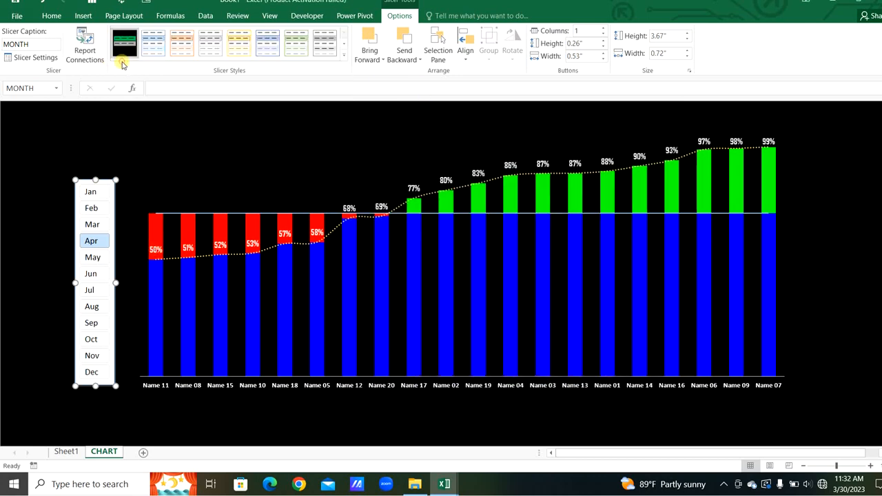
- Test the slicer by selecting different months and checking the chart update
click(103, 169)
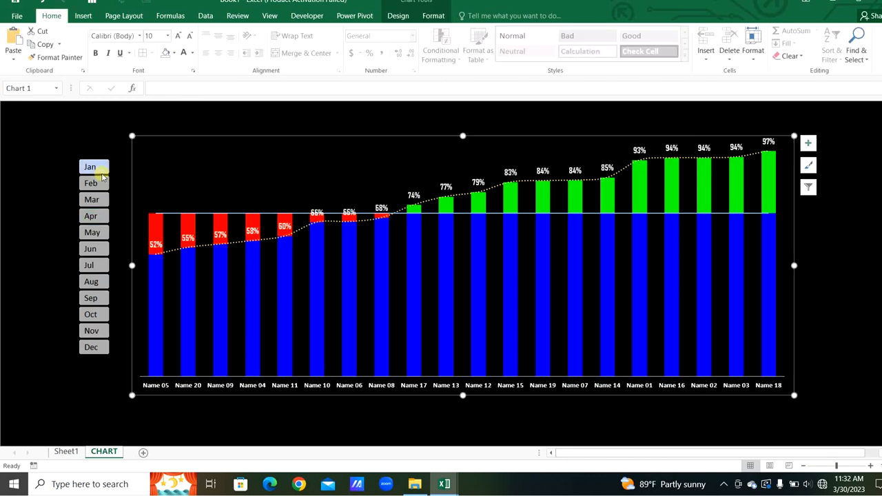
click(101, 182)
click(97, 234)
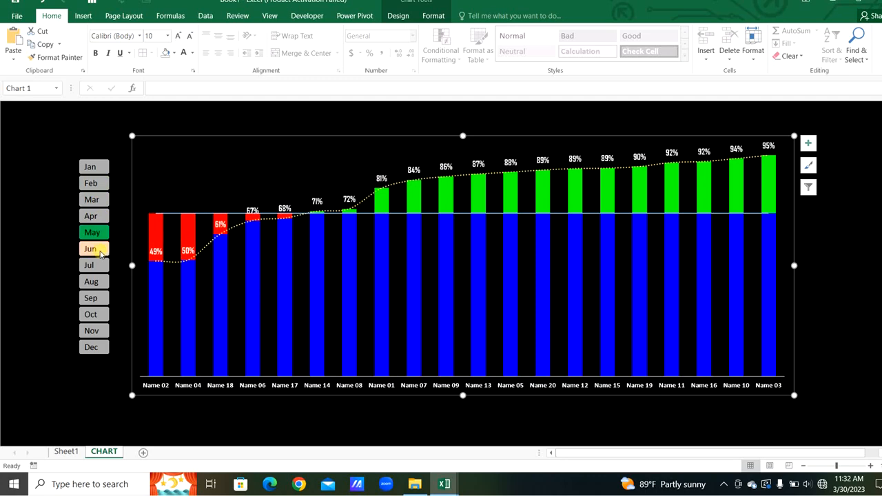
click(100, 252)
click(98, 266)
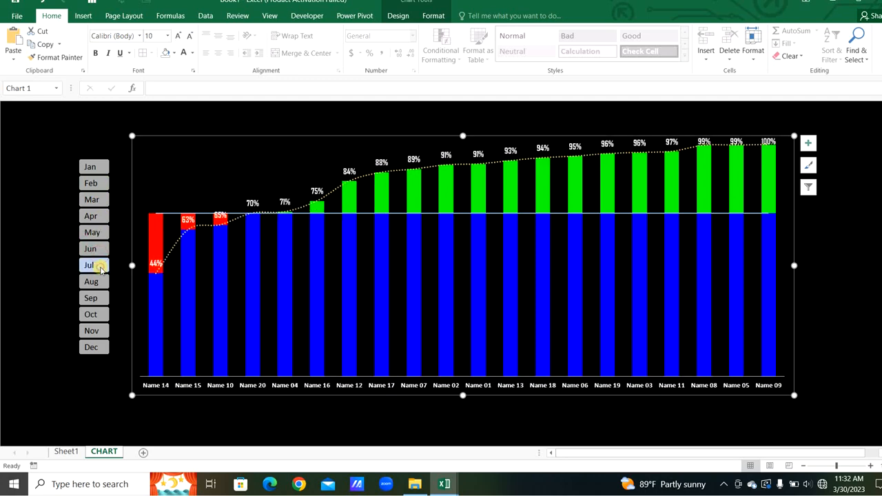
click(100, 296)
click(100, 314)
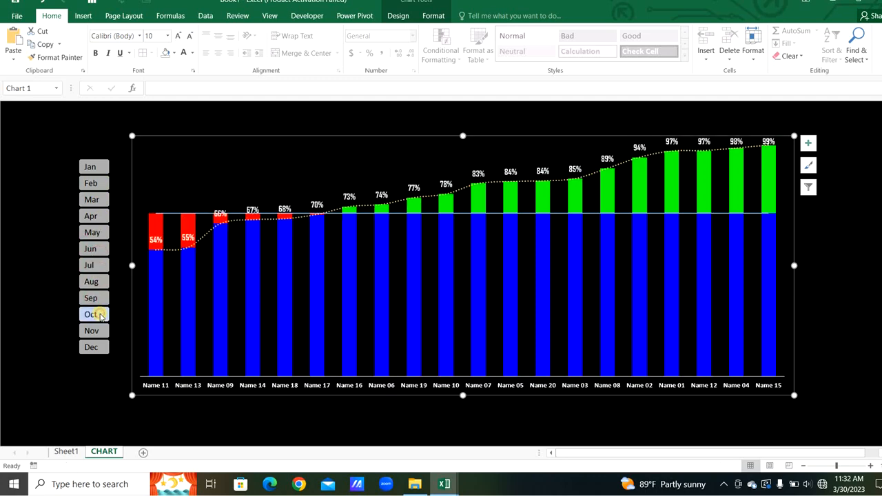
- Insert a text box above the chart and enter the title TARGET vs. ACTUAL
click(269, 126)
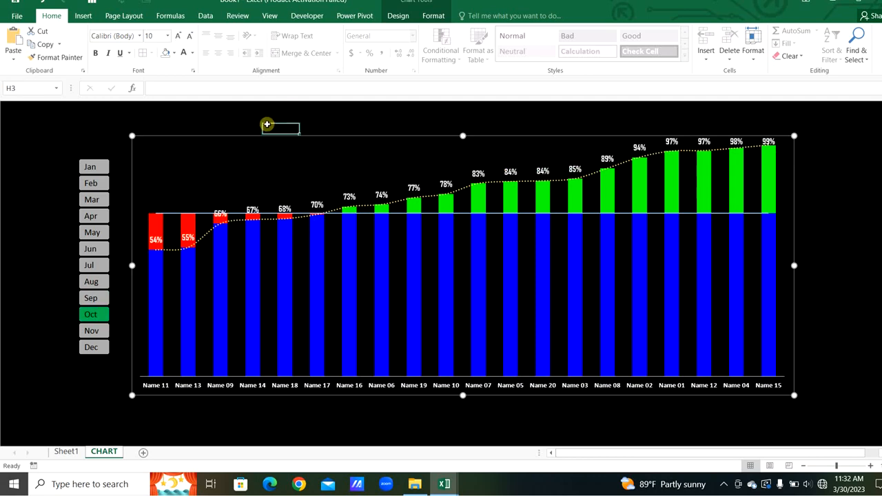
click(83, 16)
key(alt+n)
key(x)
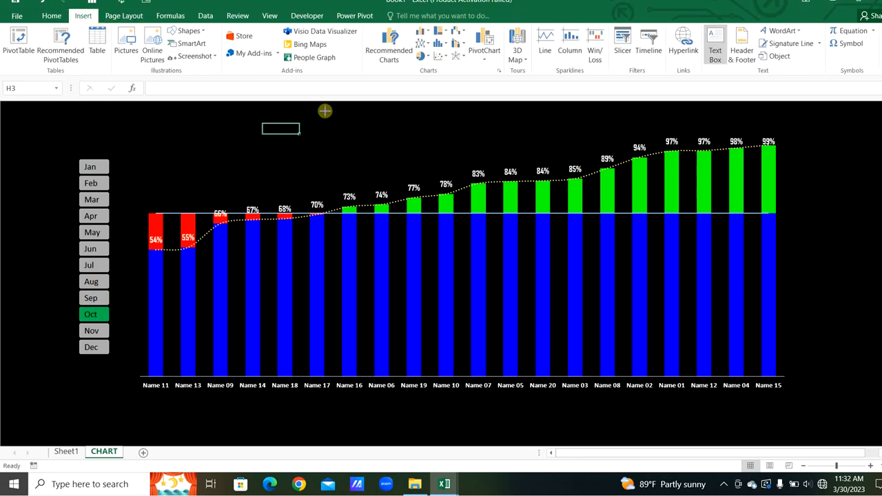
drag(307, 109, 516, 136)
text(TARGR)
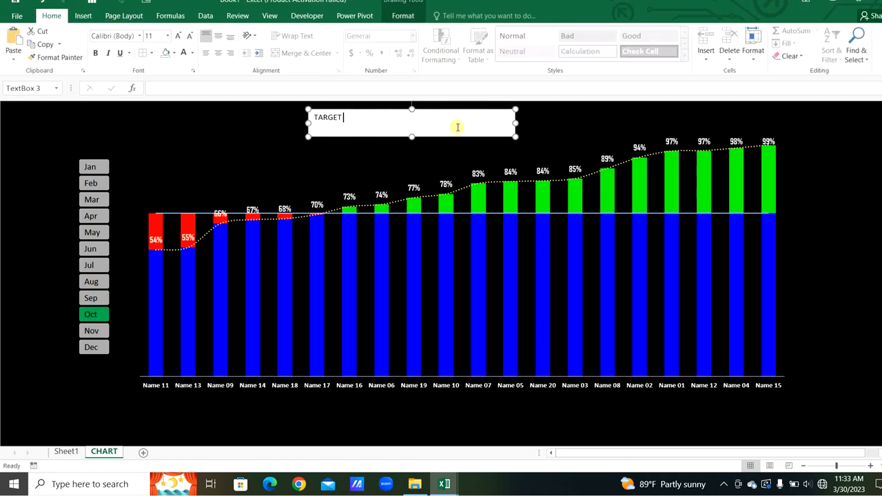
- Center the title text, set its font size to 36 and make it bold
key(ctrl+a)
click(218, 36)
click(217, 53)
click(157, 35)
text(36)
key(Return)
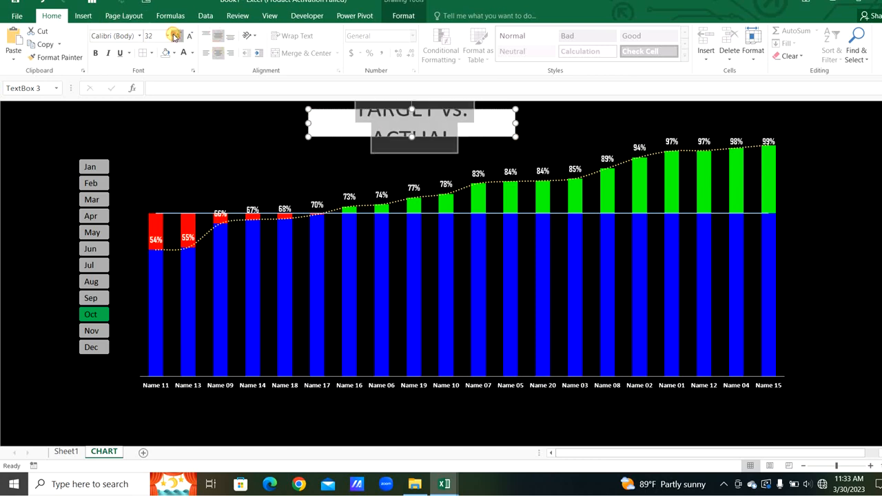
key(ctrl+b)
- Widen the title box, remove its fill and make the title text white
click(508, 110)
drag(516, 123, 590, 123)
click(183, 53)
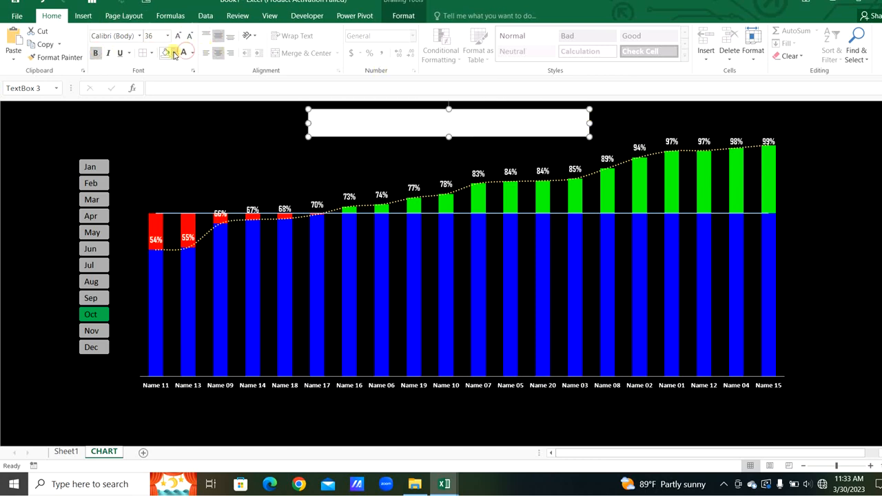
click(174, 53)
click(175, 80)
click(47, 163)
drag(310, 130, 283, 130)
- Remove the title text box's outline
click(403, 15)
click(407, 30)
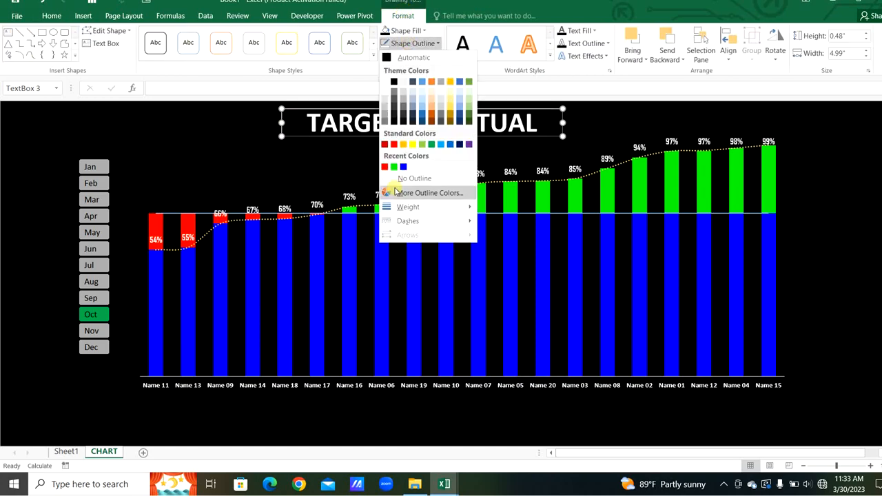
click(404, 105)
click(39, 122)
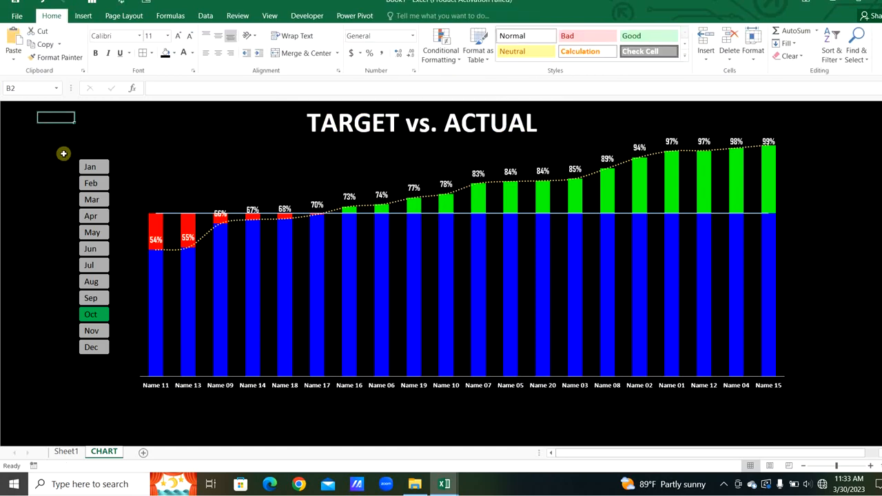
- Select several months in the slicer to check the finished chart
click(93, 184)
click(92, 200)
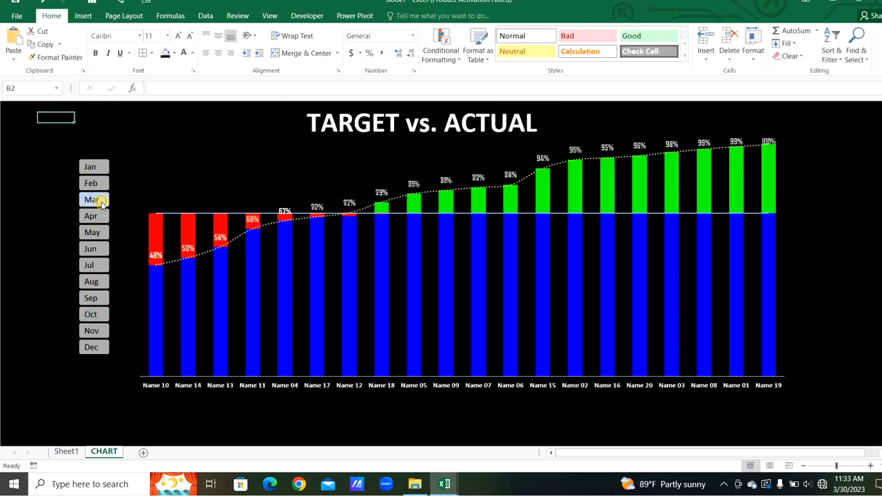
click(102, 235)
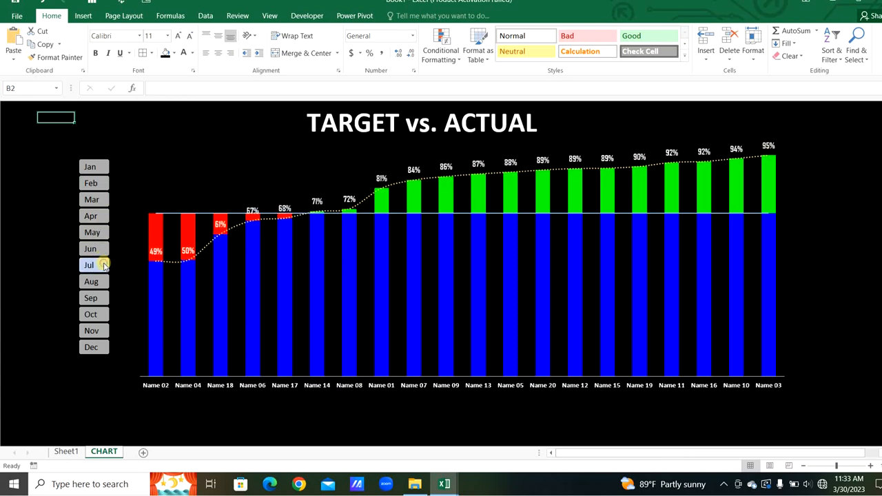